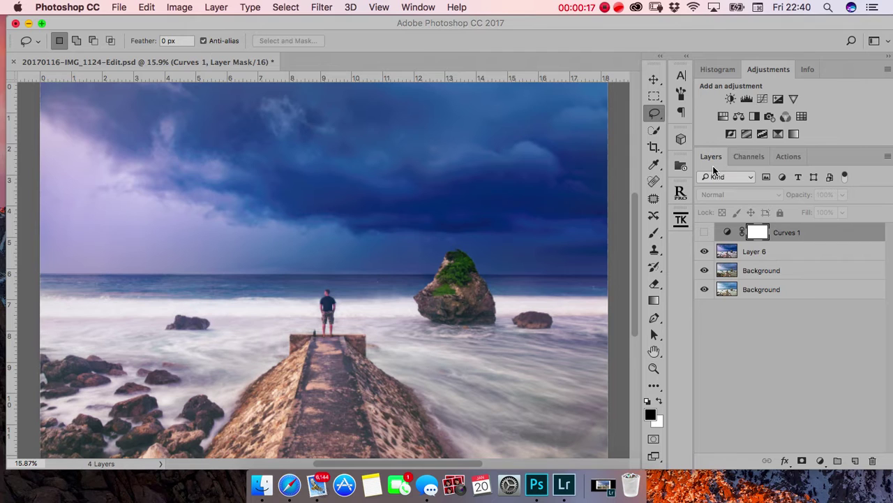
# Step: Inspect the channels, then hide and reshow Layer 6 and the upper Background to compare exposures
pyautogui.click(750, 157)
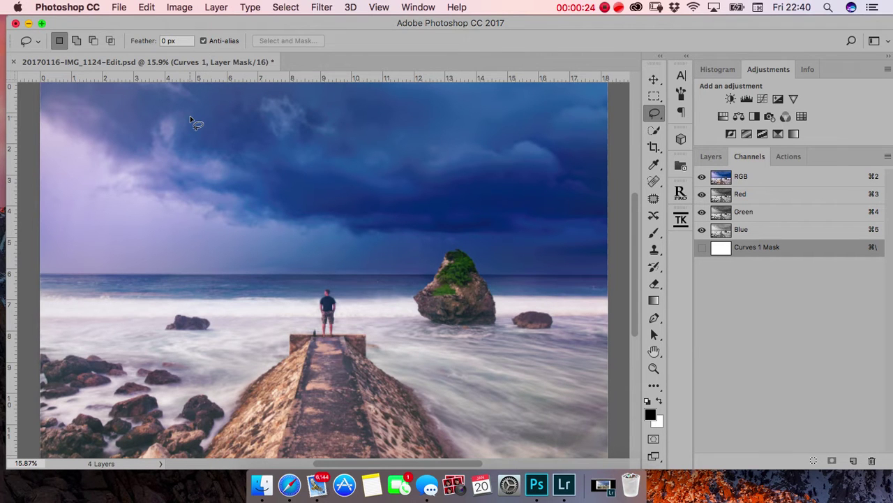
pyautogui.click(711, 157)
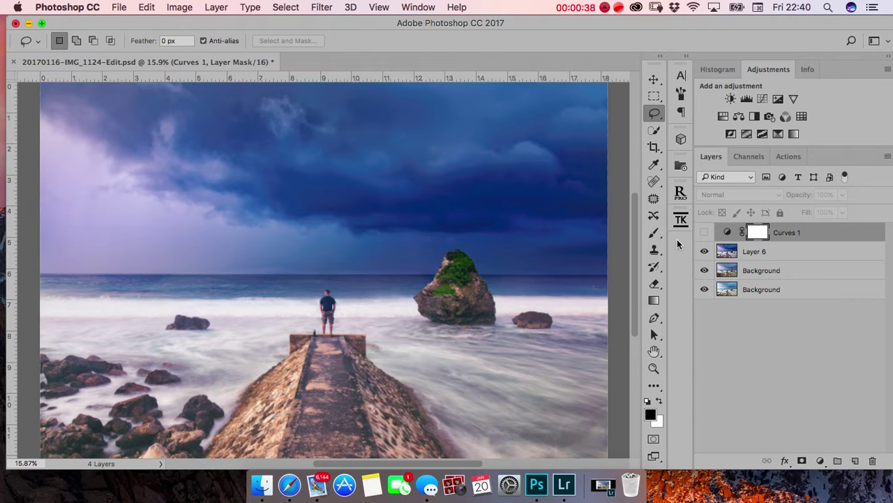
pyautogui.click(705, 253)
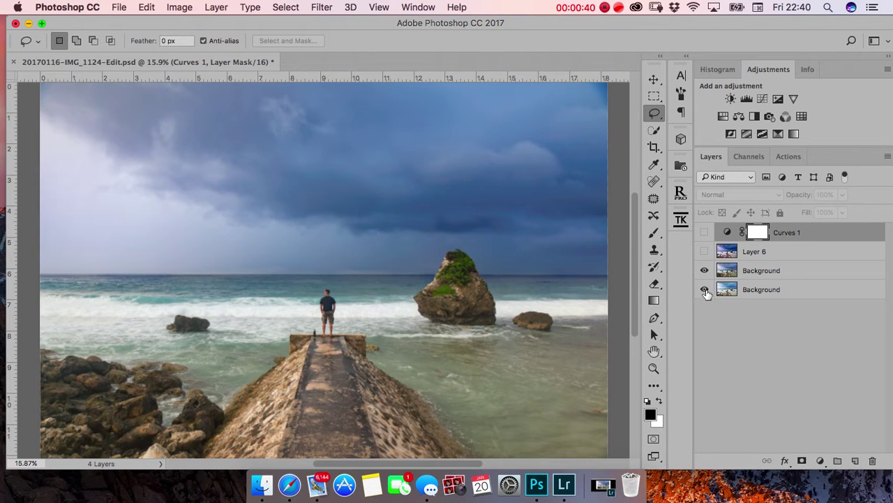
pyautogui.click(704, 271)
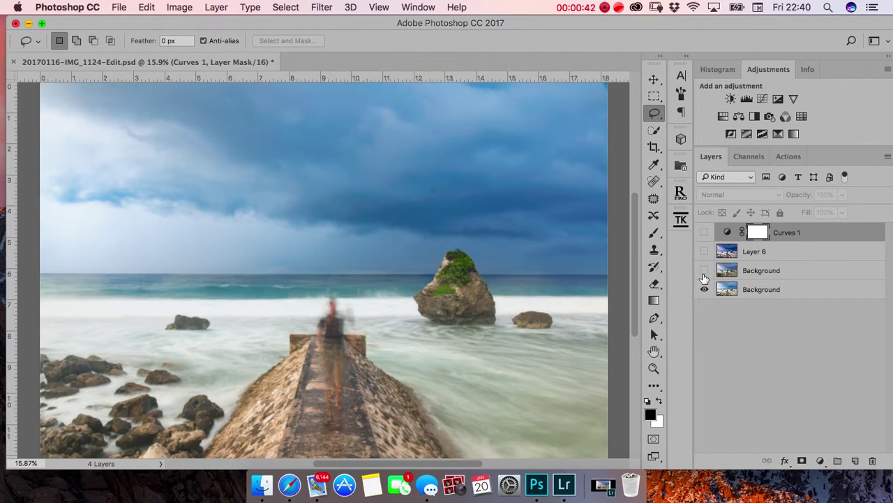
pyautogui.click(704, 272)
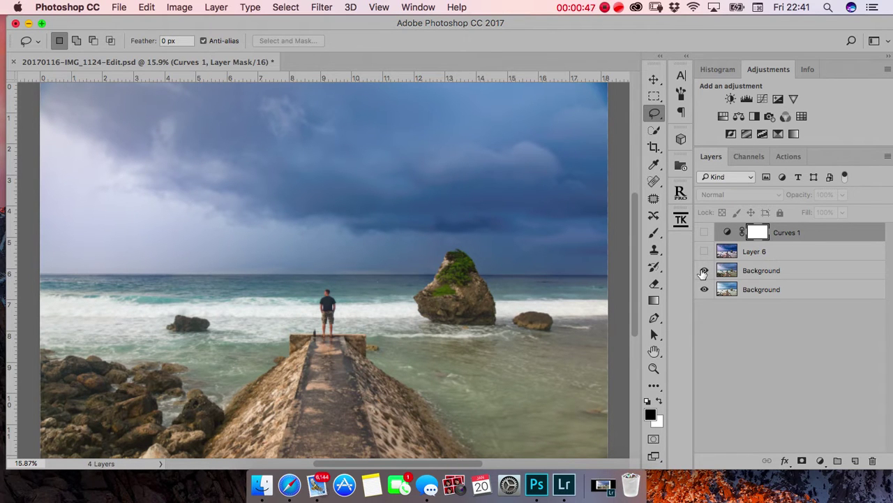
pyautogui.click(705, 252)
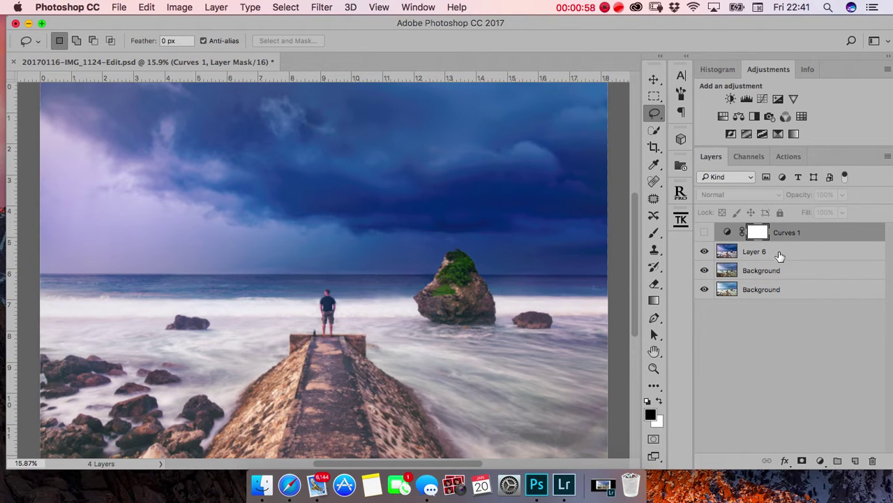
# Step: Select Layer 6 while keeping the Curves 1 adjustment hidden
pyautogui.click(733, 254)
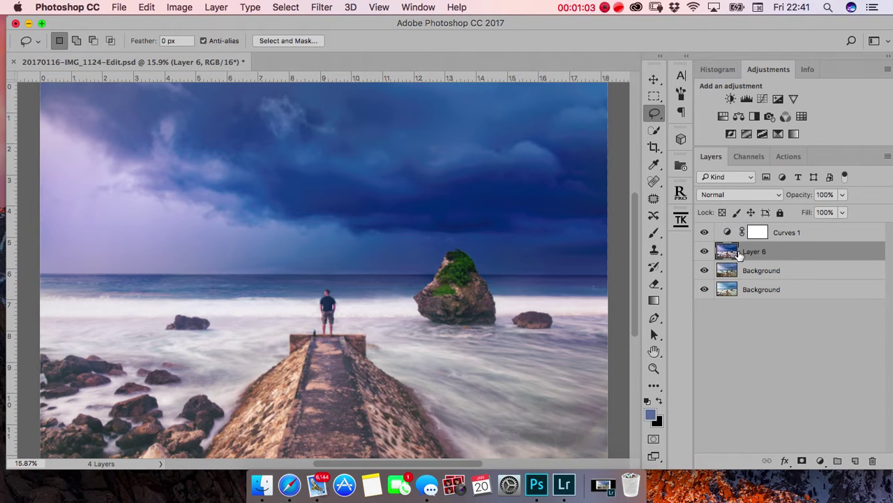
pyautogui.click(758, 233)
pyautogui.click(705, 233)
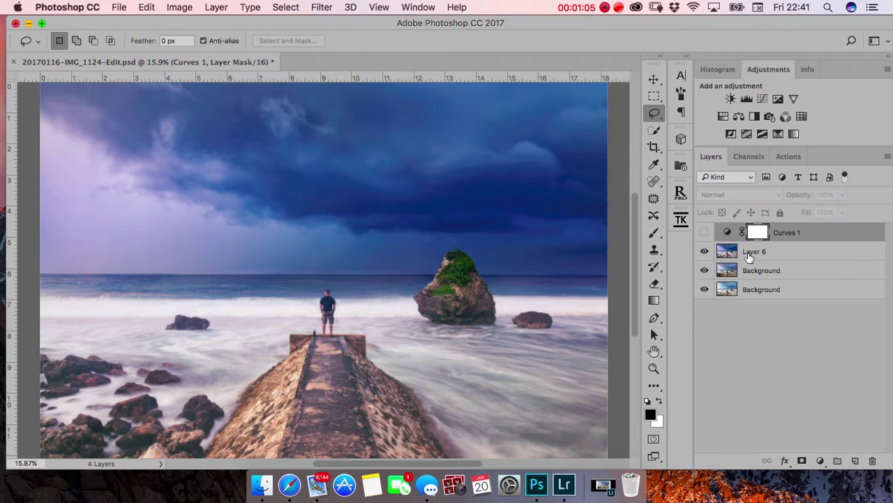
pyautogui.rightClick(749, 255)
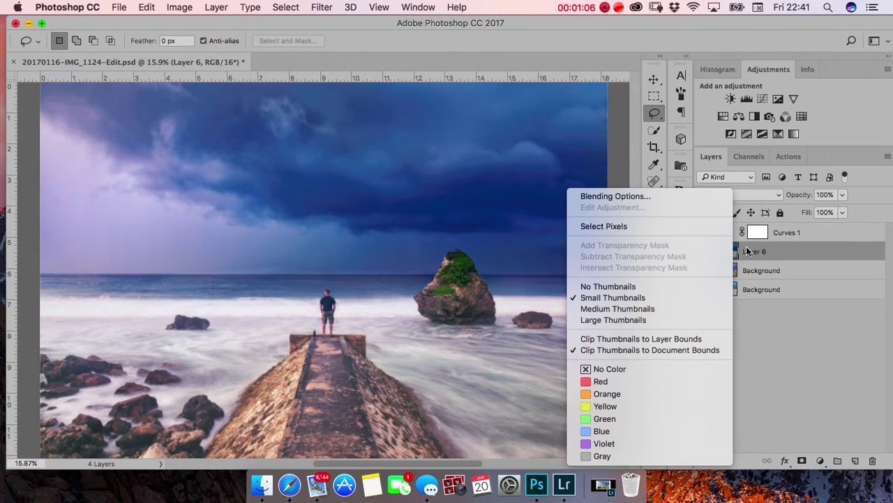
pyautogui.click(808, 345)
# Step: Duplicate Layer 6 into a new document named 'lab mode'
pyautogui.rightClick(758, 250)
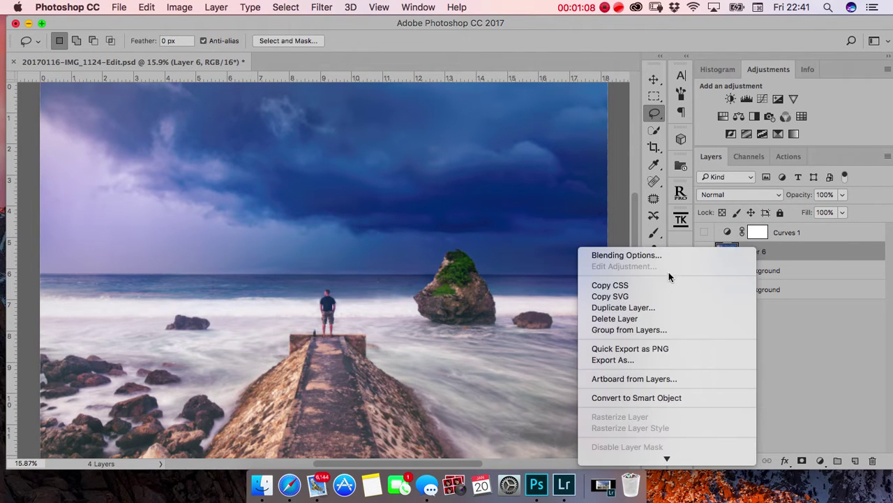
pyautogui.click(624, 307)
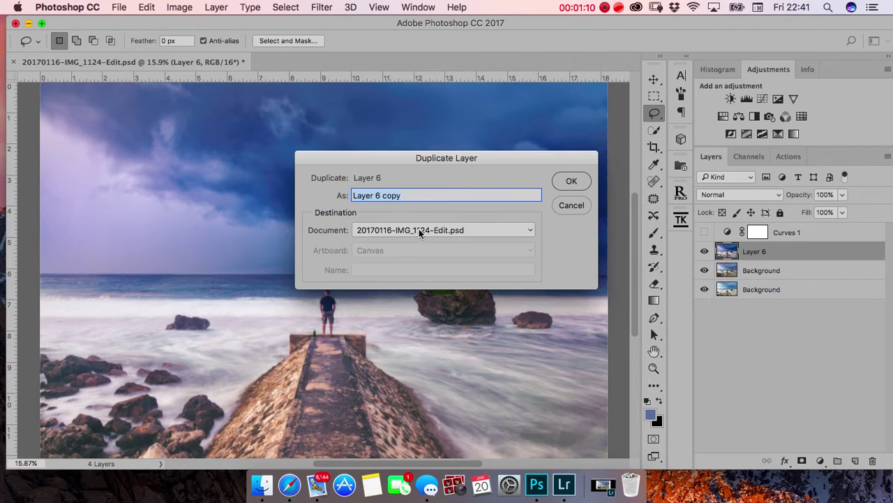
pyautogui.click(419, 233)
pyautogui.click(401, 245)
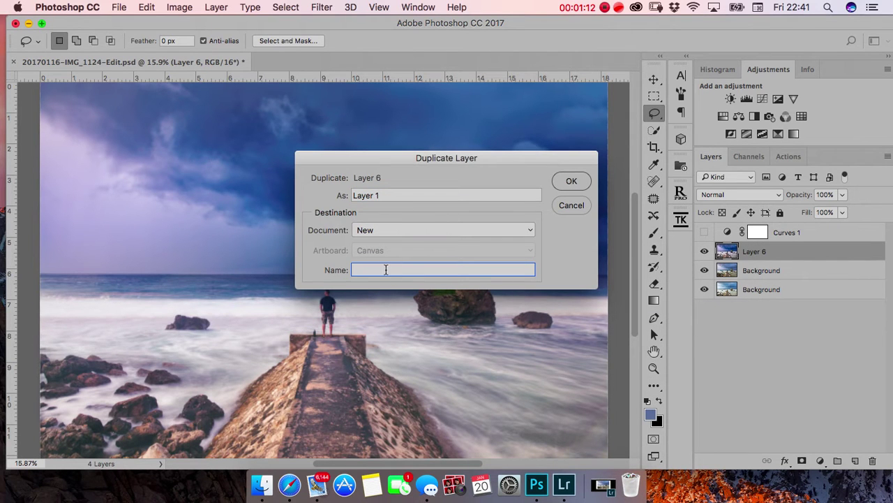
pyautogui.write('lab mode')
pyautogui.press('Return')
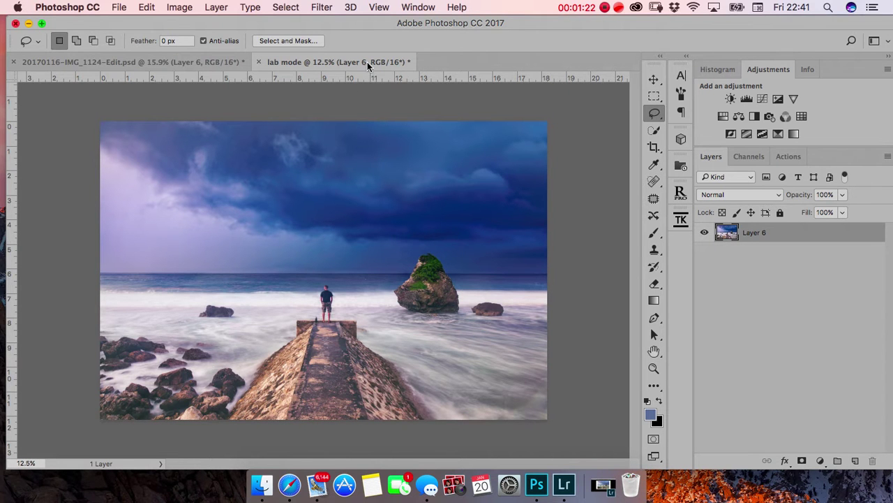
# Step: Switch the image to Lab Color and review its Lightness, a and b channels
pyautogui.click(182, 8)
pyautogui.moveTo(212, 23)
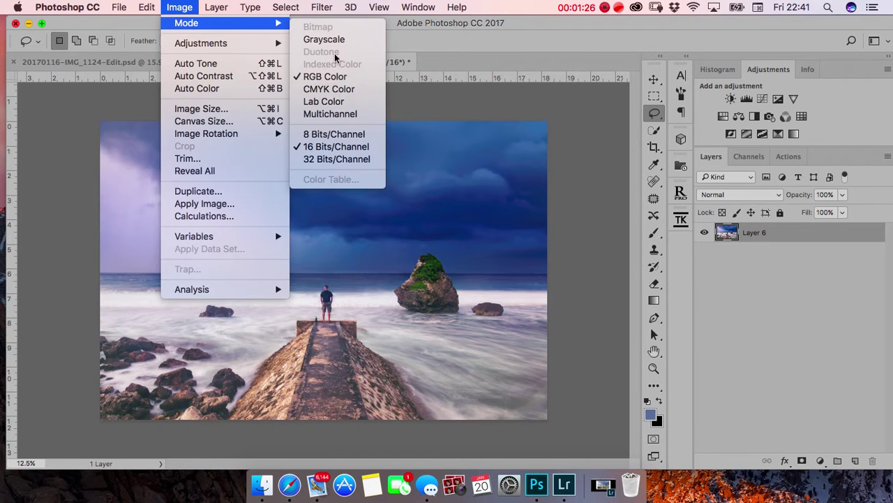
pyautogui.click(333, 102)
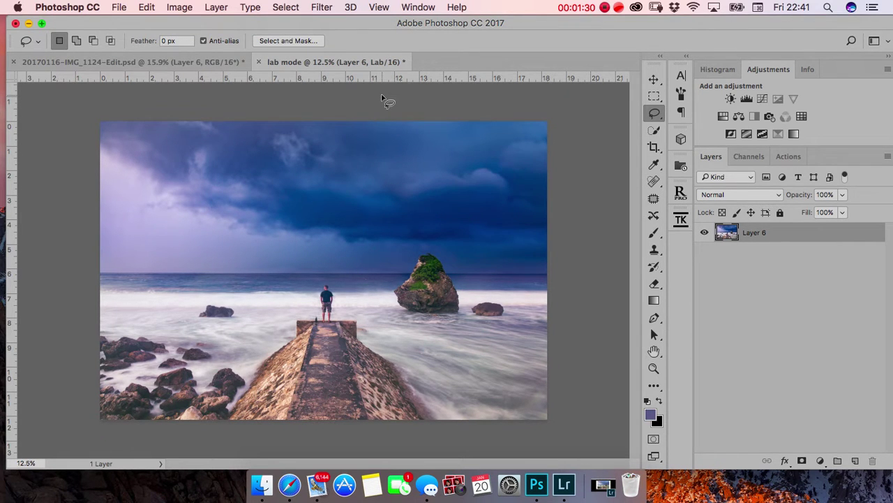
pyautogui.click(744, 158)
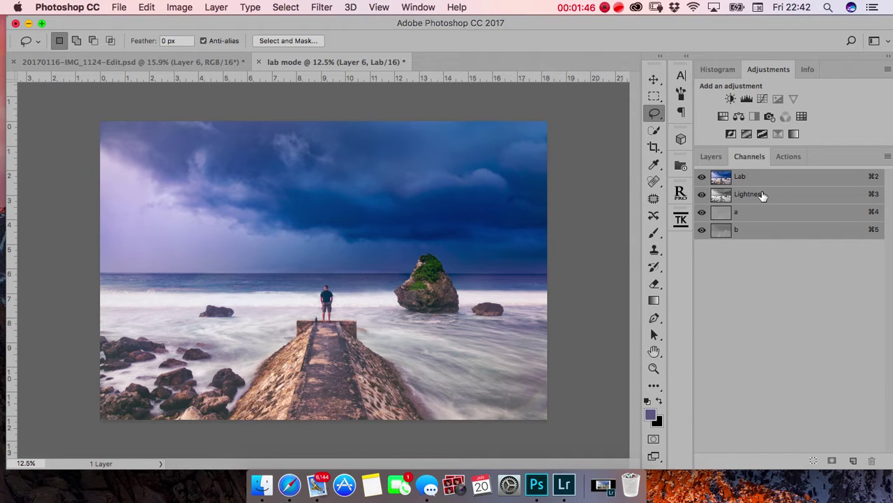
pyautogui.click(712, 156)
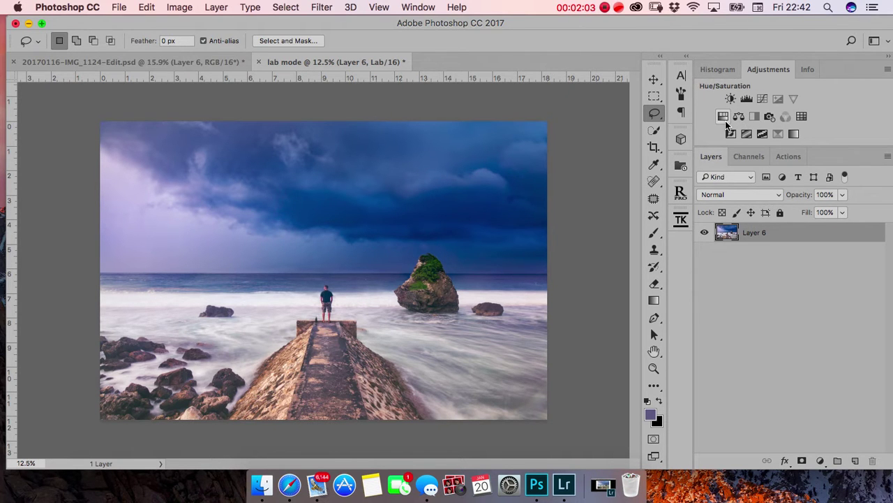
# Step: Add a Curves layer and give its Lightness curve a gentle S with shadow and highlight points
pyautogui.click(762, 100)
pyautogui.click(547, 131)
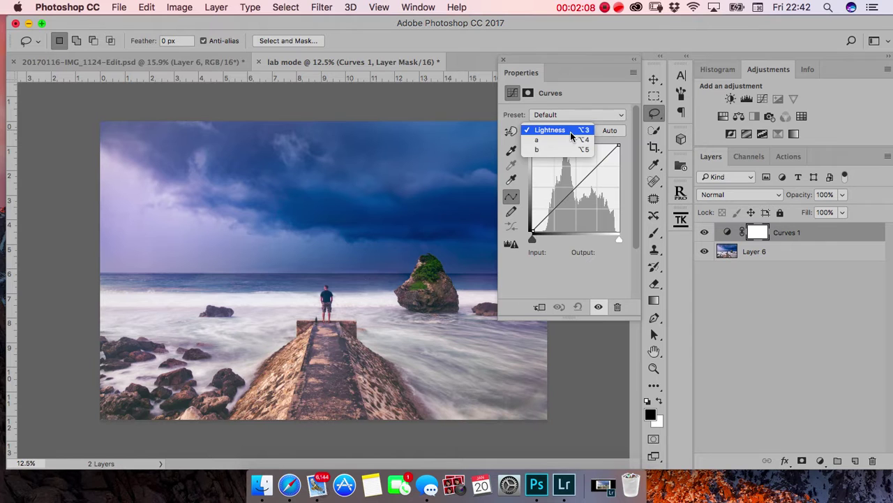
pyautogui.click(595, 98)
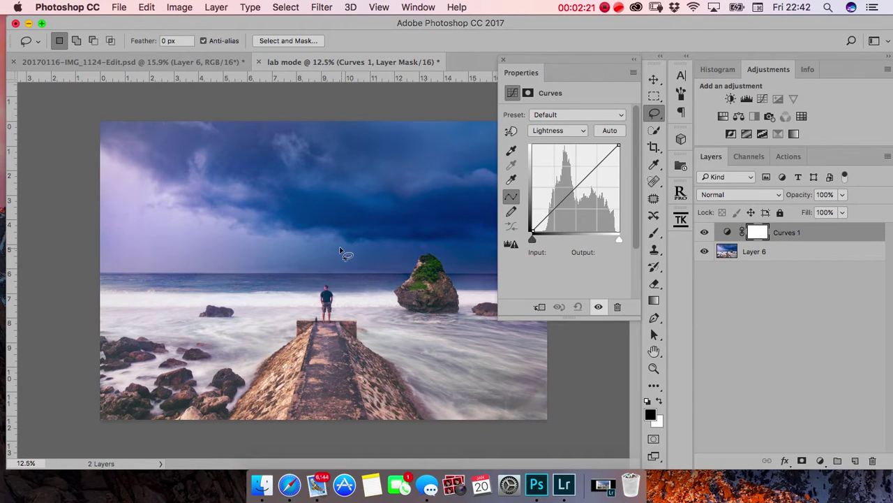
pyautogui.click(553, 130)
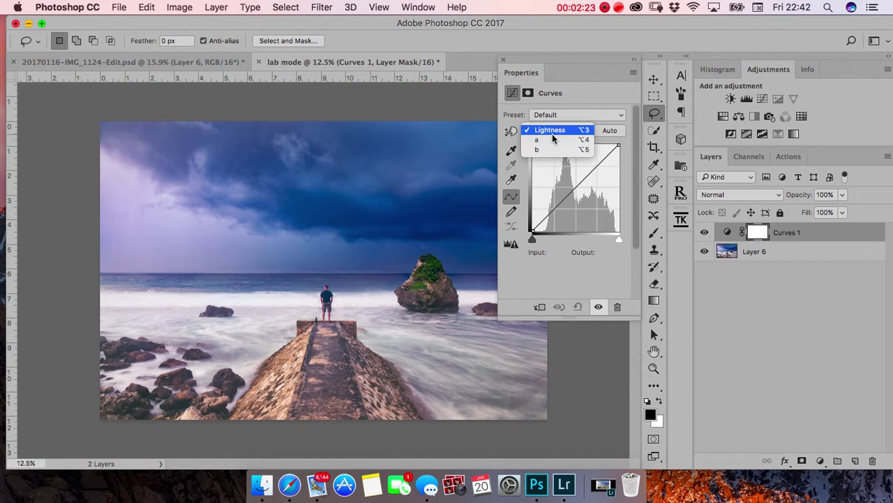
pyautogui.click(551, 132)
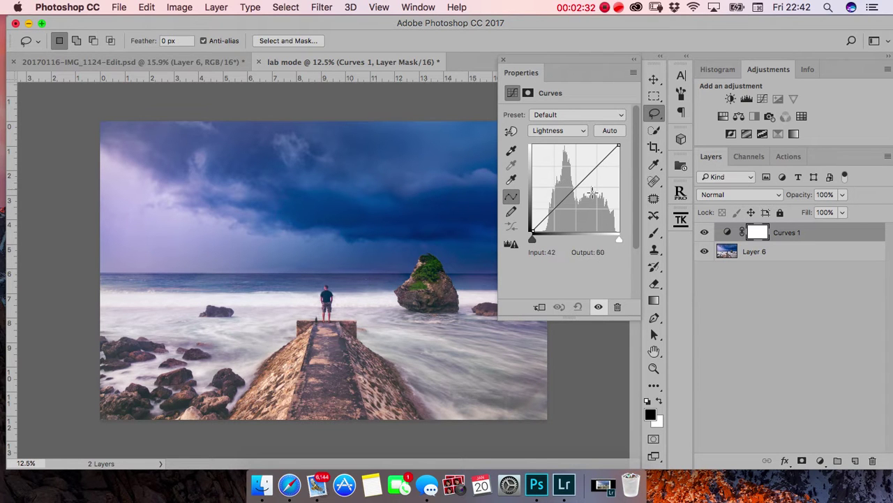
pyautogui.moveTo(555, 208)
pyautogui.mouseDown()
pyautogui.moveTo(556, 217)
pyautogui.moveTo(559, 205)
pyautogui.mouseUp()
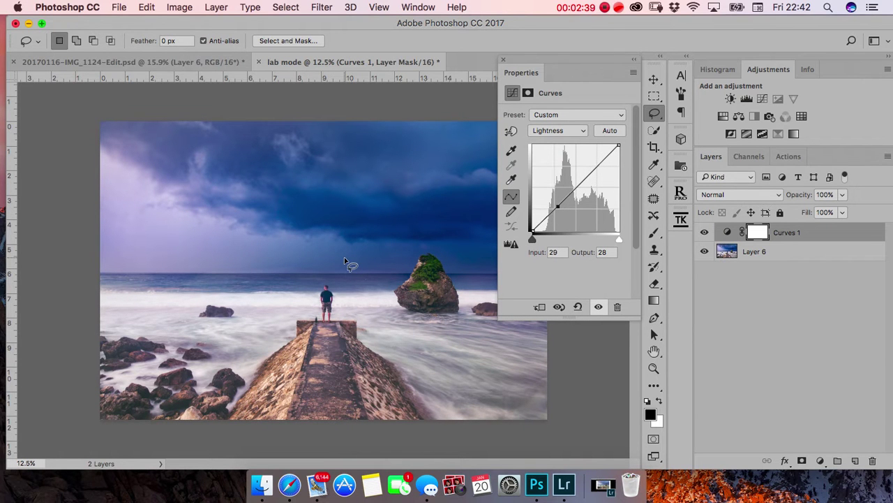
pyautogui.moveTo(559, 205); pyautogui.dragTo(558, 208)
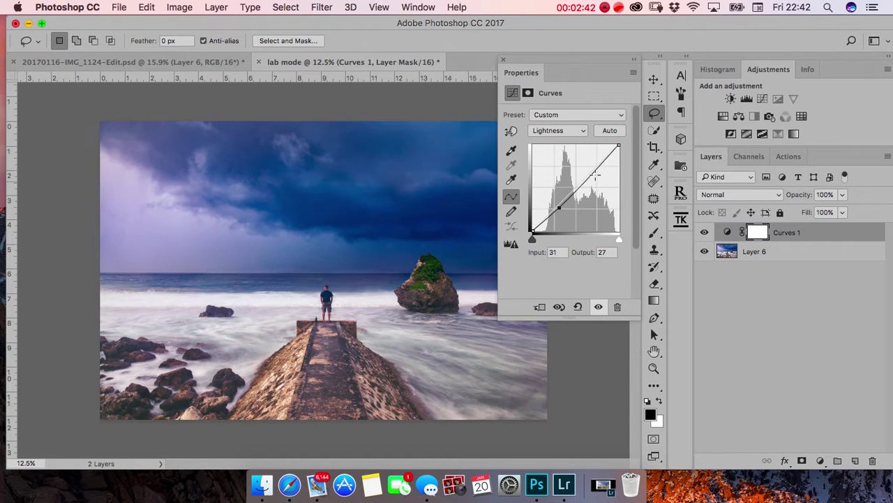
pyautogui.moveTo(601, 165); pyautogui.dragTo(599, 162)
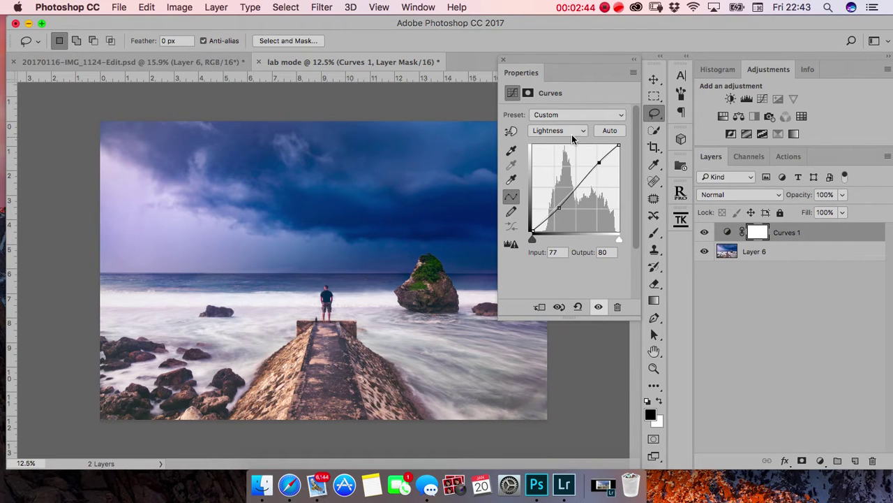
# Step: Bend the a-channel curve to shift the colours, then close Properties
pyautogui.click(567, 133)
pyautogui.click(565, 139)
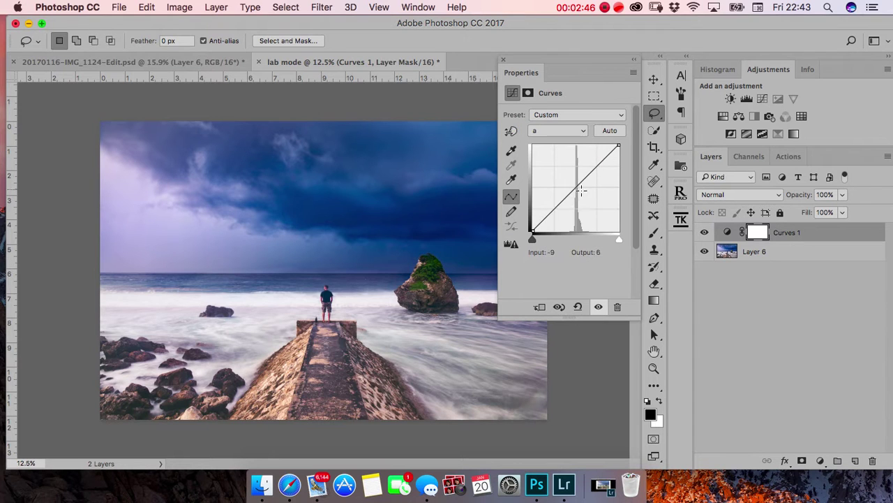
pyautogui.moveTo(554, 206); pyautogui.dragTo(507, 189)
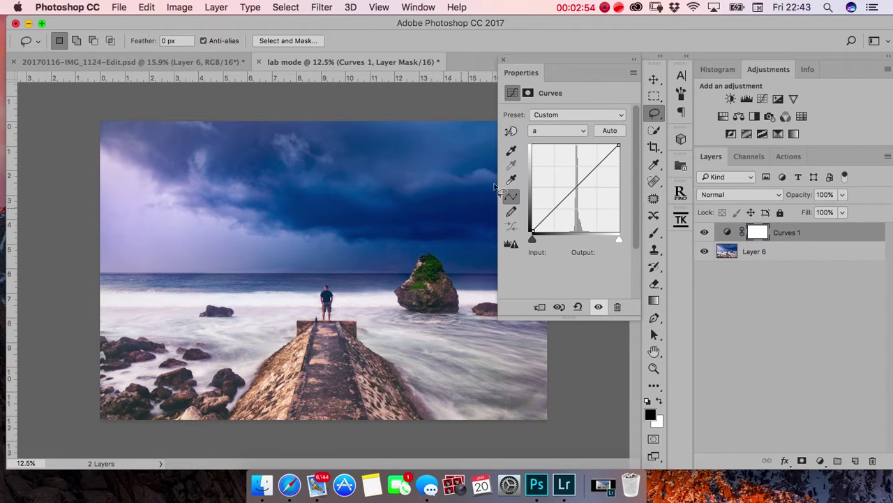
pyautogui.click(503, 60)
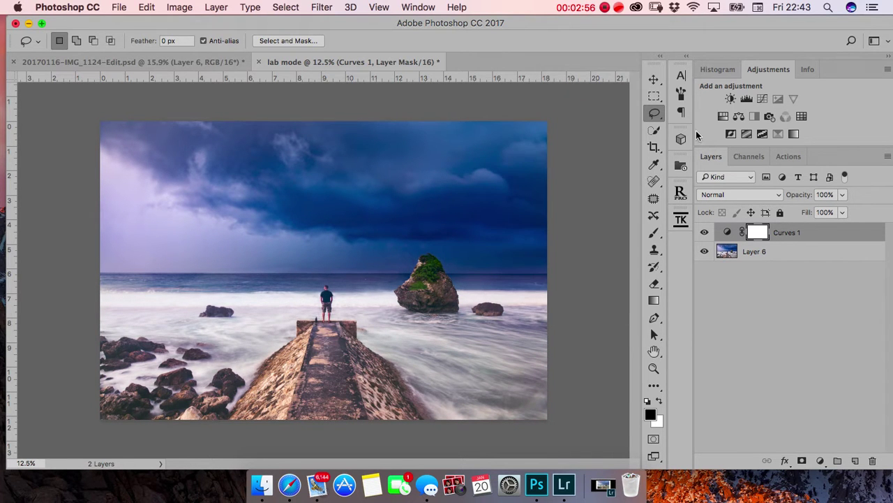
# Step: Add Curves 2, darken Lightness slightly, and give the a channel a magenta S-curve
pyautogui.click(762, 100)
pyautogui.moveTo(554, 204); pyautogui.dragTo(556, 210)
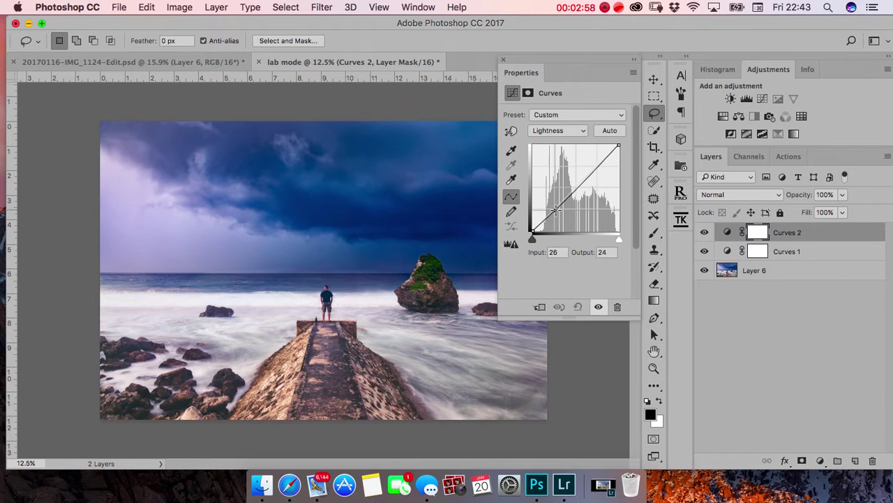
pyautogui.click(566, 130)
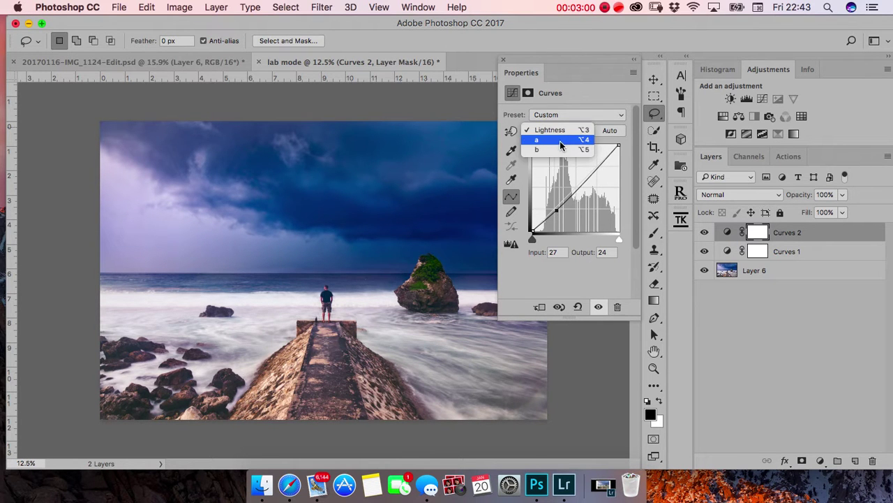
pyautogui.click(562, 144)
pyautogui.moveTo(580, 183)
pyautogui.mouseDown()
pyautogui.moveTo(575, 175)
pyautogui.moveTo(579, 181)
pyautogui.mouseUp()
pyautogui.moveTo(551, 214); pyautogui.dragTo(553, 209)
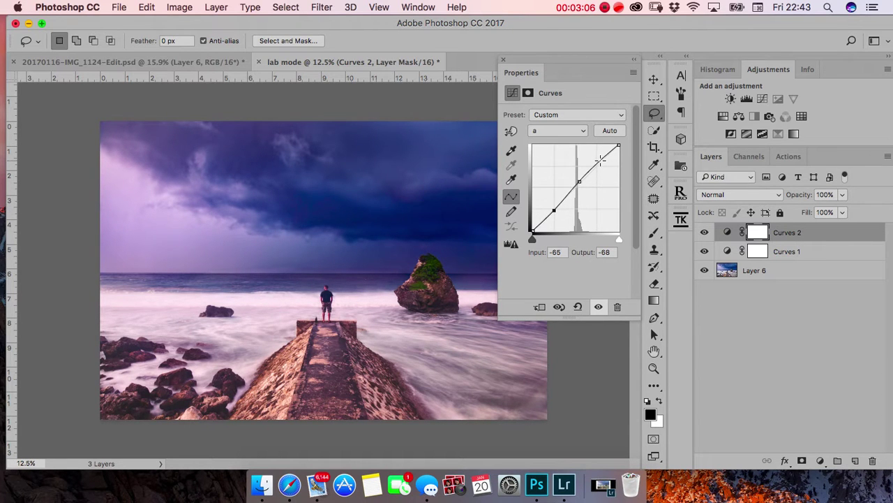
pyautogui.moveTo(601, 161); pyautogui.dragTo(603, 160)
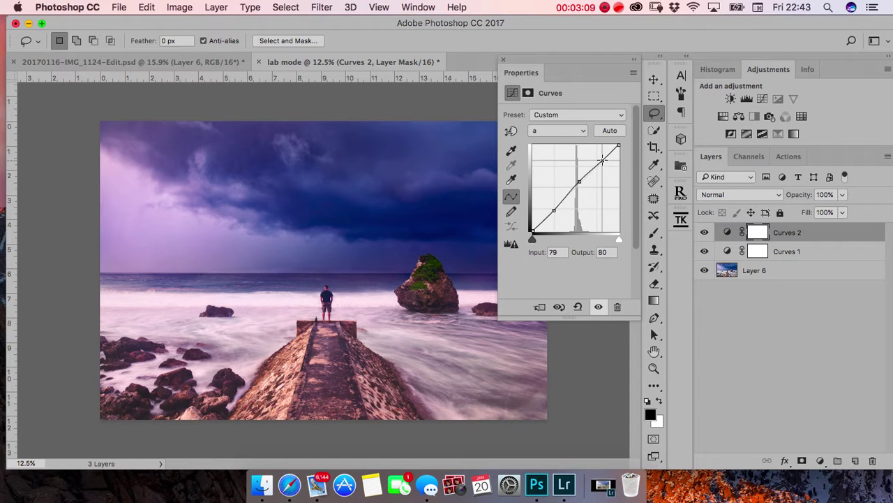
# Step: Reshape the b curve with highlight, midpoint and shadow points to reduce blue and raise the black point
pyautogui.click(558, 132)
pyautogui.click(562, 139)
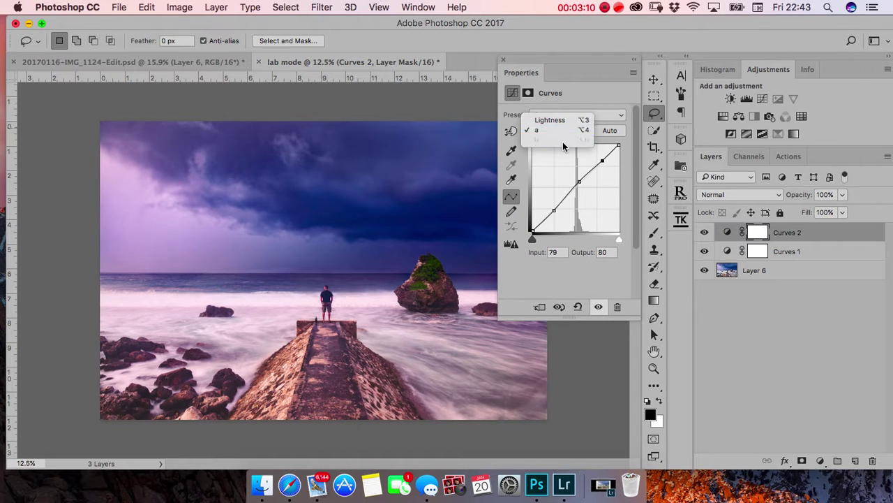
pyautogui.click(597, 165)
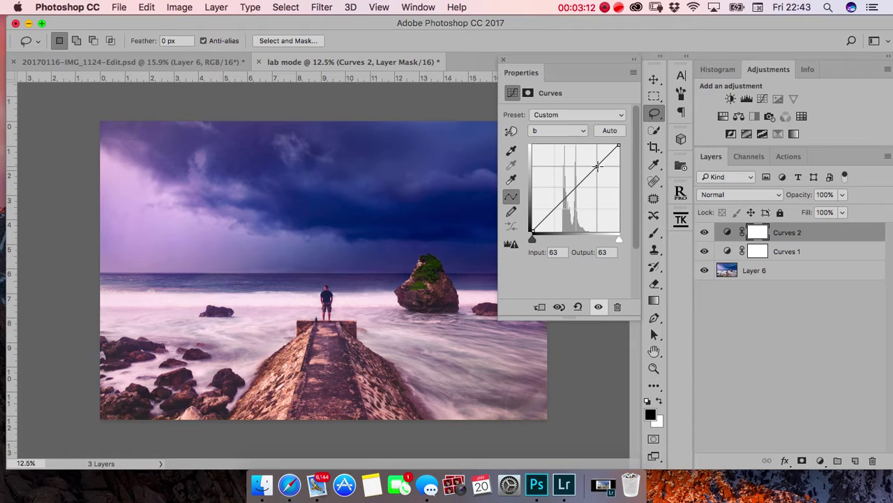
pyautogui.click(577, 188)
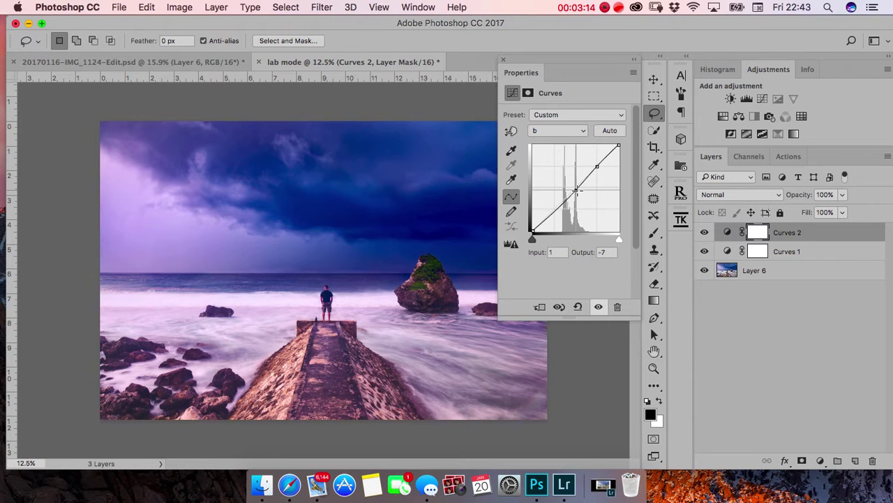
pyautogui.moveTo(578, 189); pyautogui.dragTo(575, 187)
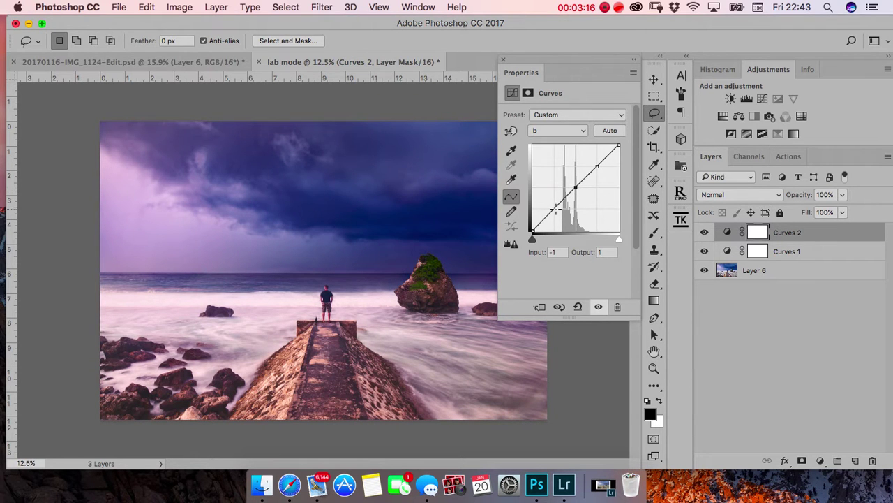
pyautogui.click(552, 211)
pyautogui.moveTo(529, 244); pyautogui.dragTo(534, 241)
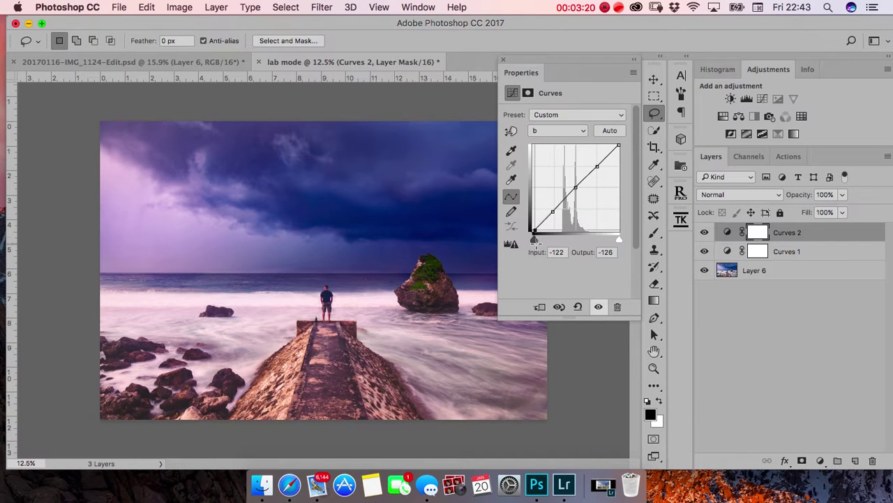
pyautogui.moveTo(535, 231); pyautogui.dragTo(542, 214)
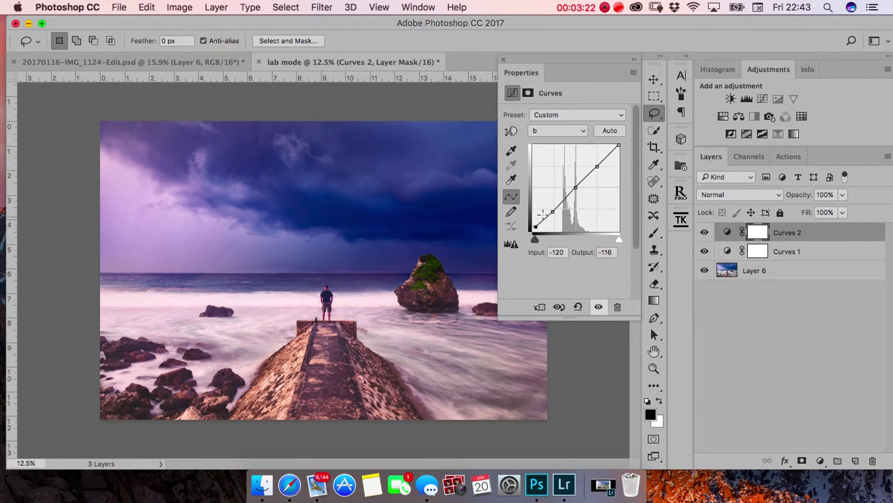
pyautogui.click(503, 60)
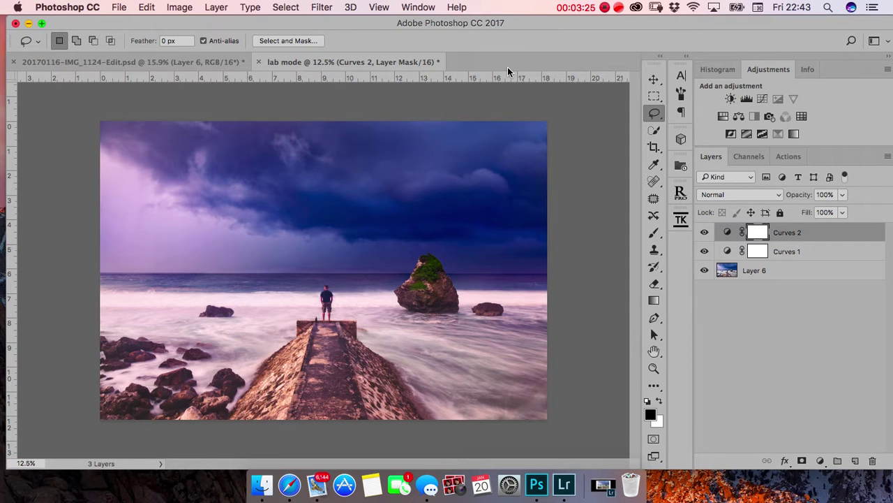
# Step: Toggle Curves 1 and 2 off and on to compare, then add a Curves 3 layer
pyautogui.click(705, 233)
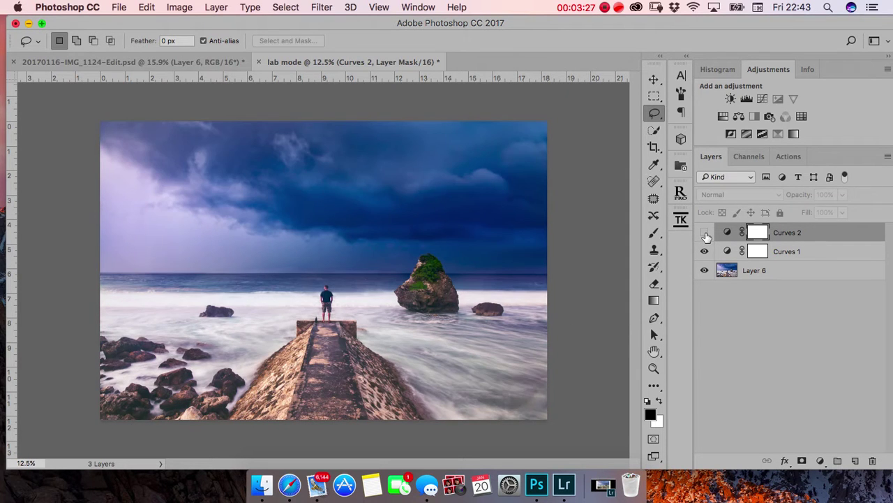
pyautogui.click(705, 233)
pyautogui.click(705, 253)
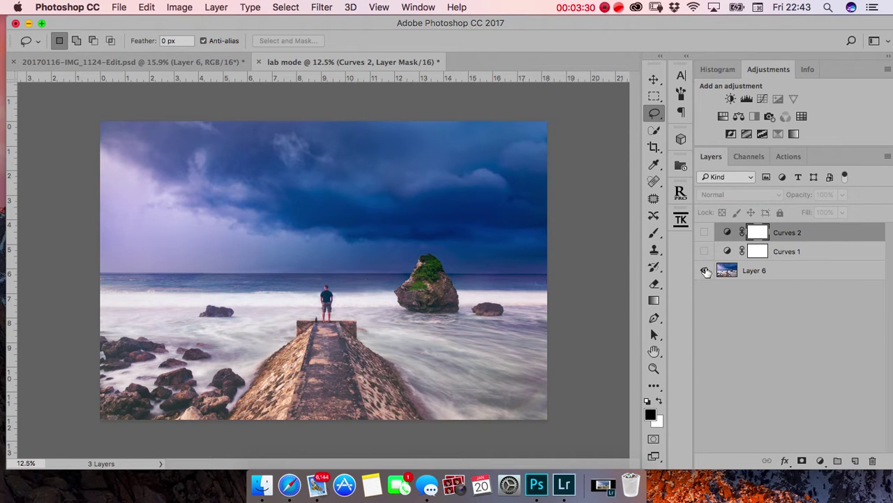
pyautogui.click(705, 233)
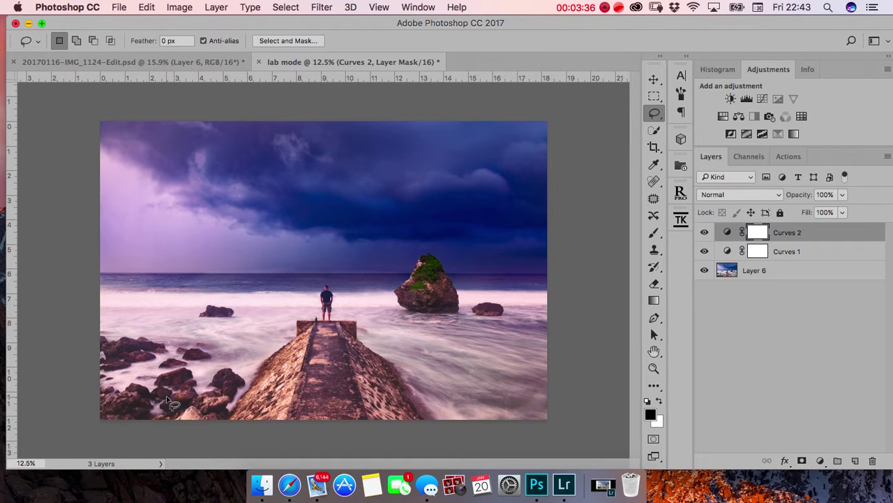
pyautogui.click(762, 99)
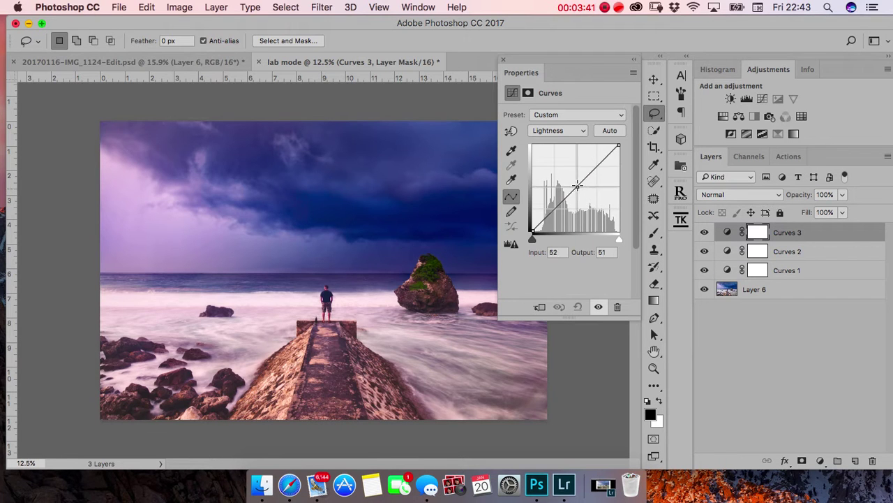
# Step: Lift the Curves 3 midtones slightly and invert its mask to black
pyautogui.moveTo(577, 185); pyautogui.dragTo(574, 184)
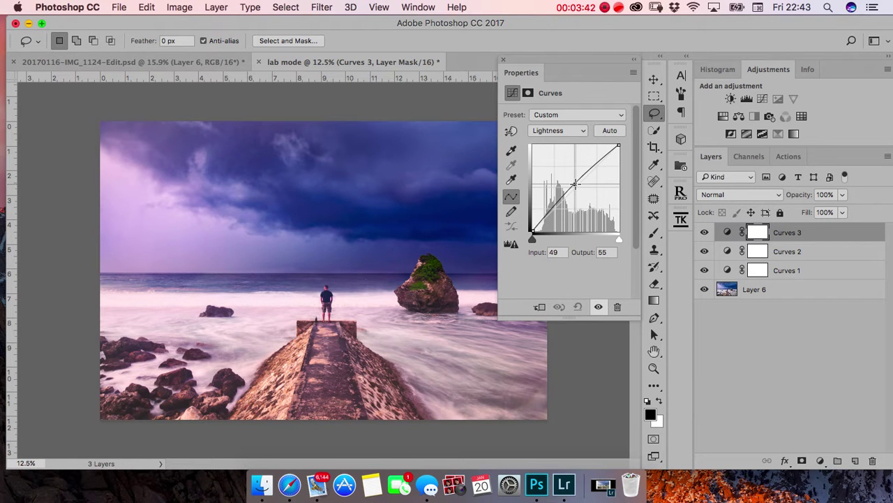
pyautogui.click(502, 59)
pyautogui.press('super+i')
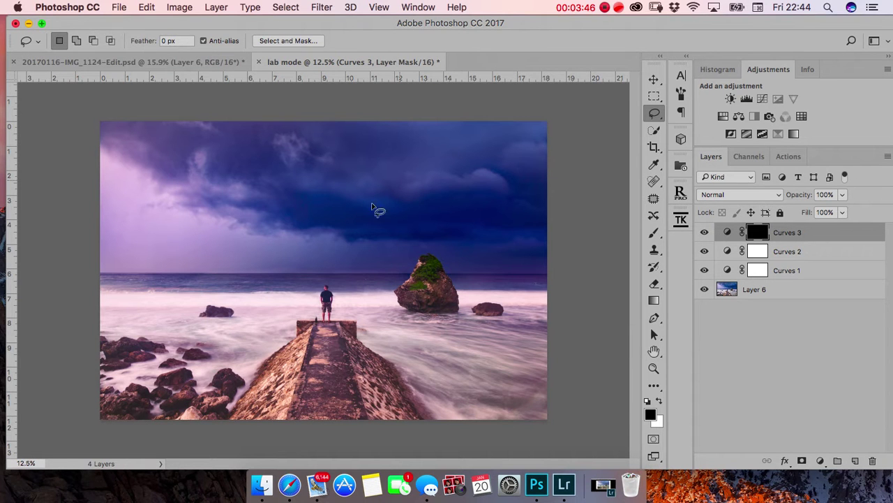
# Step: Paint white with a ~1628 px brush over the lower-left rocks, pier and sea rock
pyautogui.press('b')
pyautogui.moveTo(172, 374); pyautogui.dragTo(231, 375)
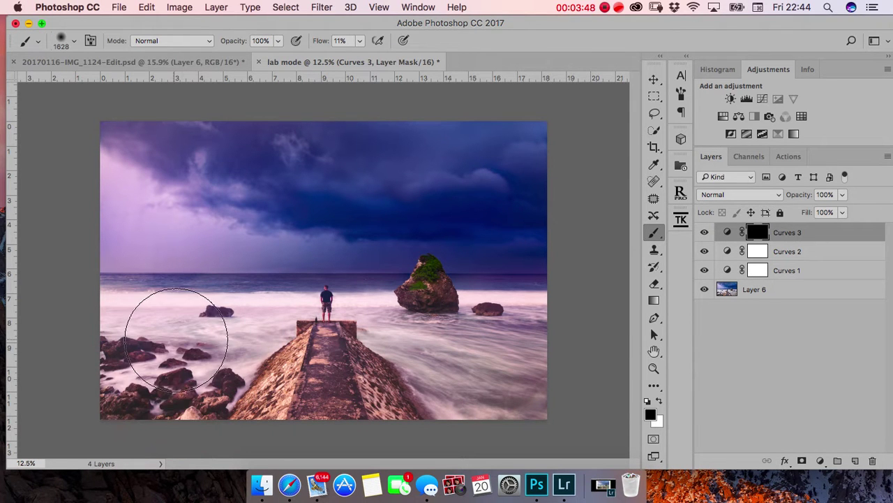
pyautogui.press('x')
pyautogui.moveTo(155, 402)
pyautogui.mouseDown()
pyautogui.moveTo(171, 353)
pyautogui.moveTo(319, 383)
pyautogui.moveTo(342, 374)
pyautogui.moveTo(435, 279)
pyautogui.moveTo(361, 374)
pyautogui.moveTo(311, 378)
pyautogui.mouseUp()
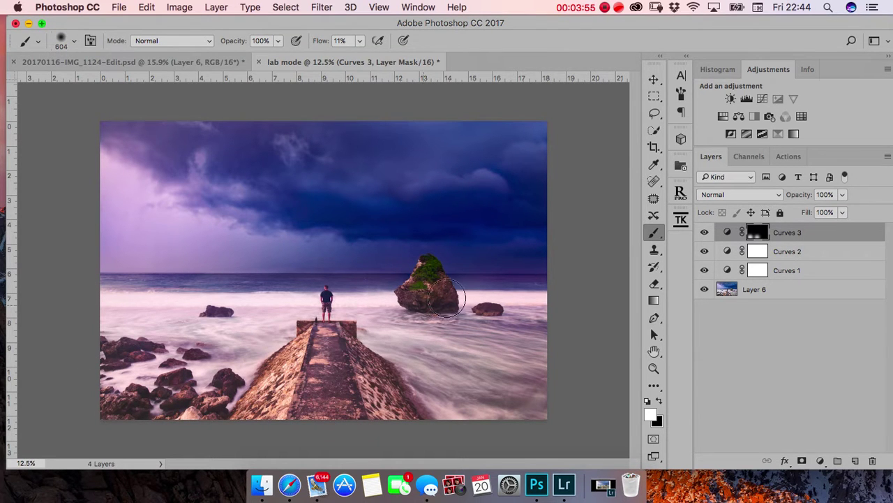
pyautogui.moveTo(425, 298)
pyautogui.mouseDown()
pyautogui.moveTo(419, 293)
pyautogui.moveTo(438, 305)
pyautogui.moveTo(243, 382)
pyautogui.mouseUp()
# Step: Add a Levels layer with output white lowered to 240, then select the a channel
pyautogui.click(747, 98)
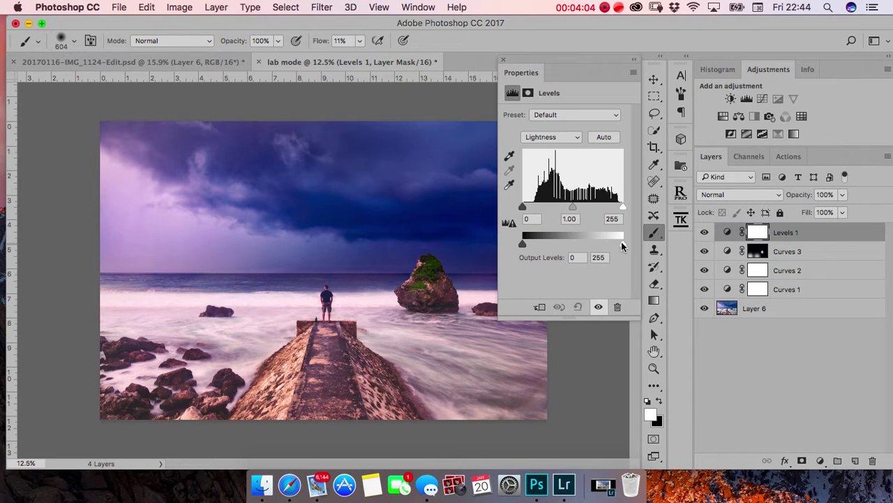
pyautogui.moveTo(622, 244); pyautogui.dragTo(617, 241)
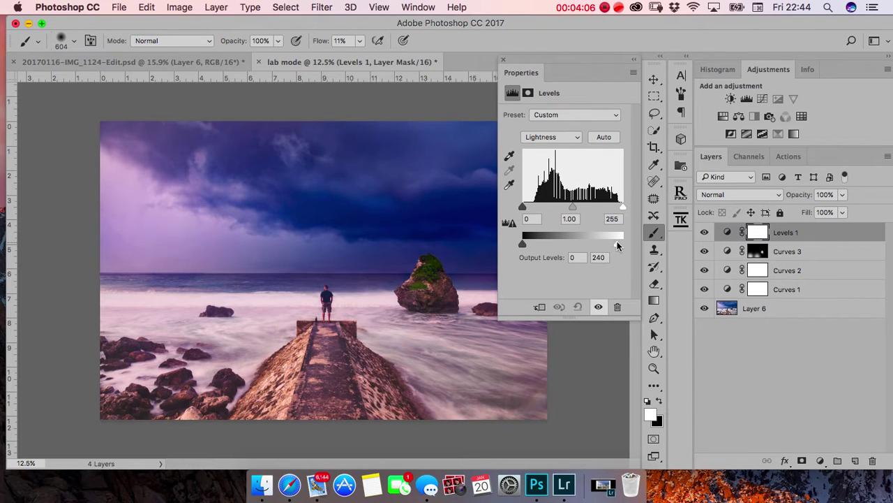
pyautogui.click(553, 137)
pyautogui.click(553, 149)
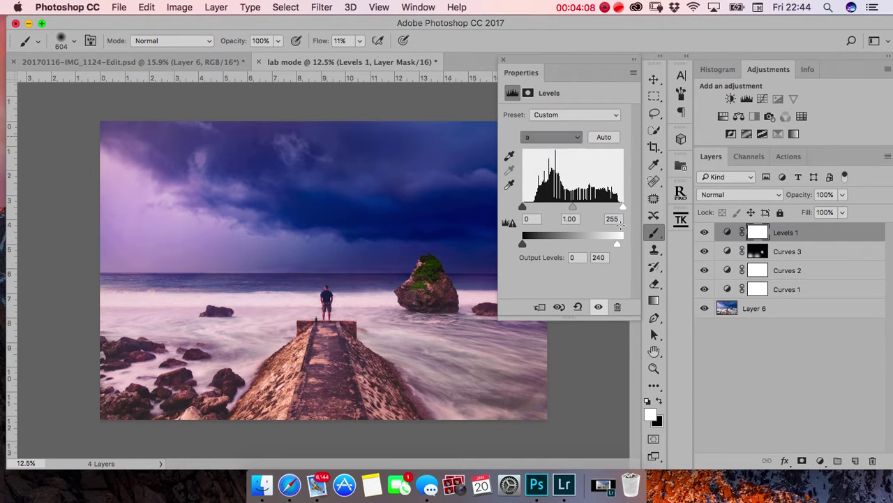
# Step: Set a-channel input white 245 and output black 10 with a midtone tweak, then compare
pyautogui.moveTo(620, 209); pyautogui.dragTo(619, 208)
pyautogui.moveTo(523, 243); pyautogui.dragTo(522, 244)
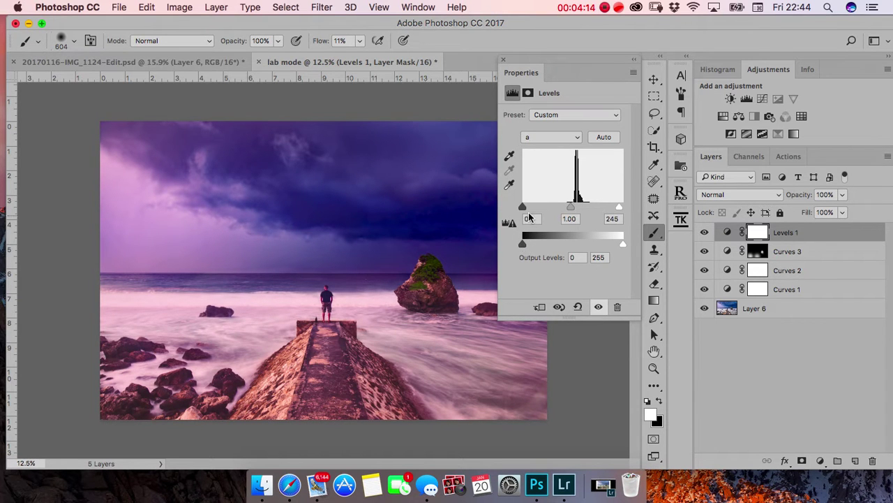
pyautogui.moveTo(525, 208); pyautogui.dragTo(569, 208)
pyautogui.moveTo(569, 208); pyautogui.dragTo(571, 208)
pyautogui.click(504, 60)
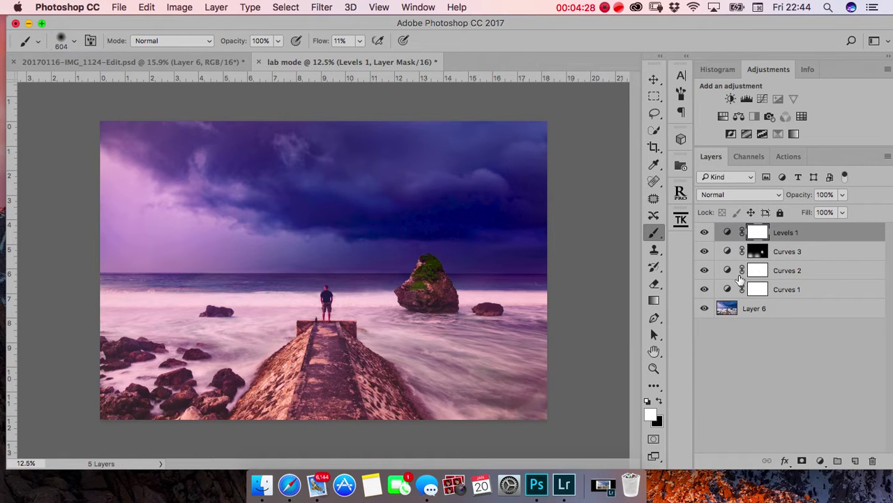
pyautogui.keyDown('alt'); pyautogui.click(705, 311); pyautogui.keyUp('alt')
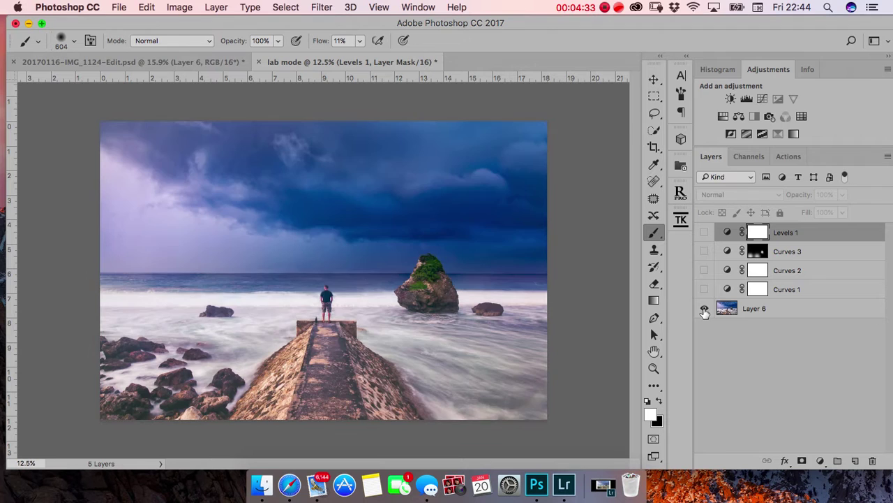
pyautogui.keyDown('alt'); pyautogui.click(705, 310); pyautogui.keyUp('alt')
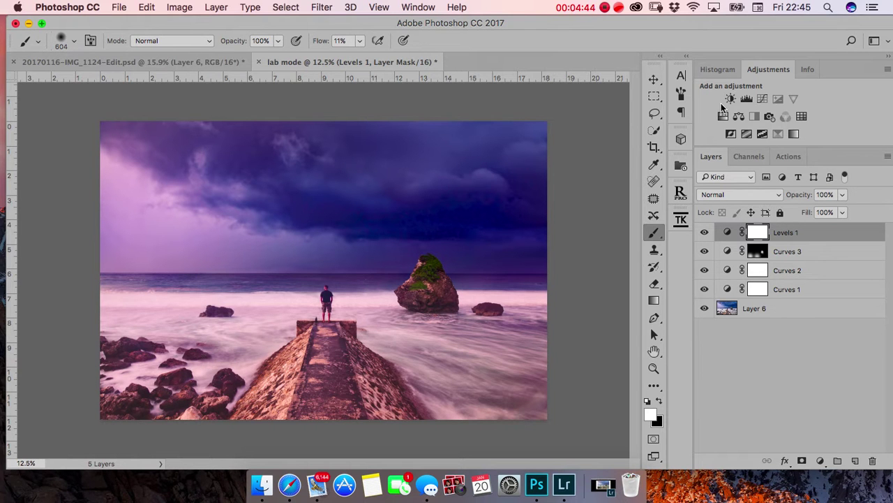
# Step: Add Curves 4 with a lifted Lightness curve and an inverted vertical gradient mask for the sky
pyautogui.click(763, 99)
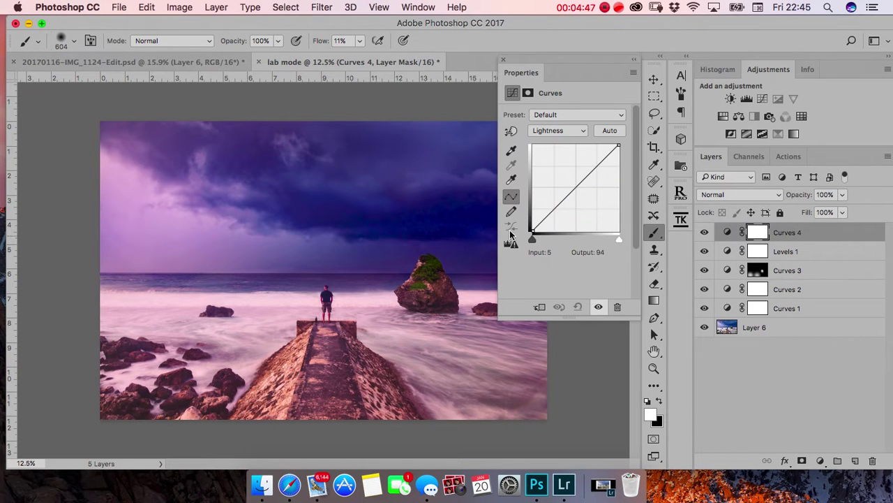
pyautogui.moveTo(531, 232); pyautogui.dragTo(554, 205)
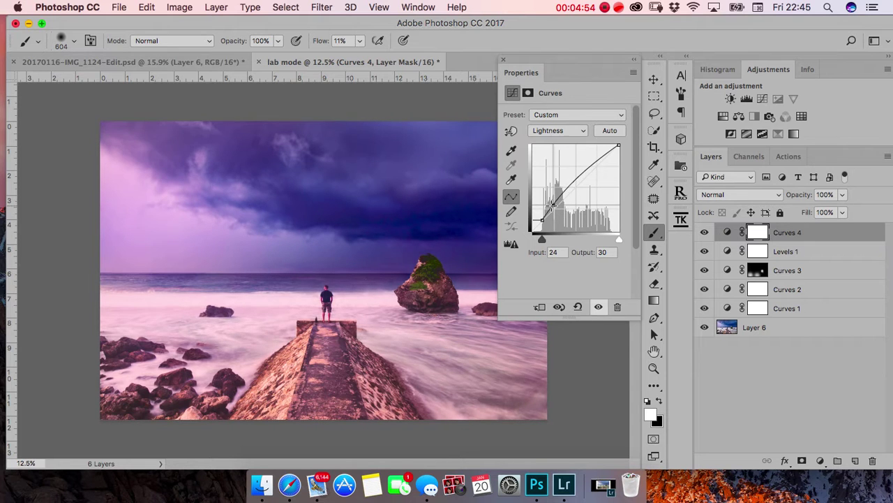
pyautogui.click(500, 60)
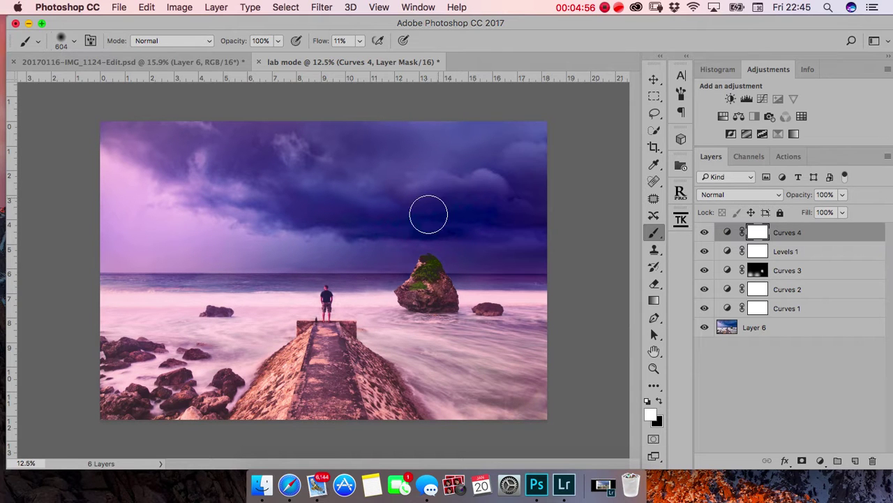
pyautogui.press('g')
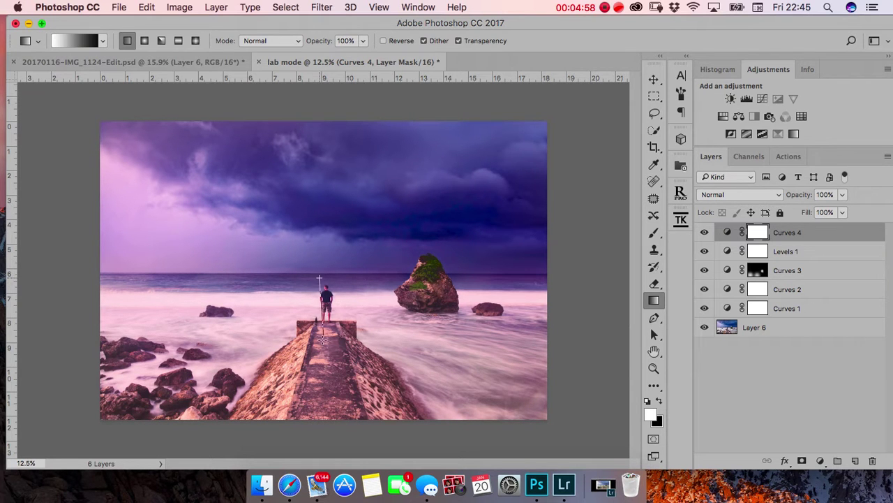
pyautogui.moveTo(324, 340); pyautogui.dragTo(322, 349)
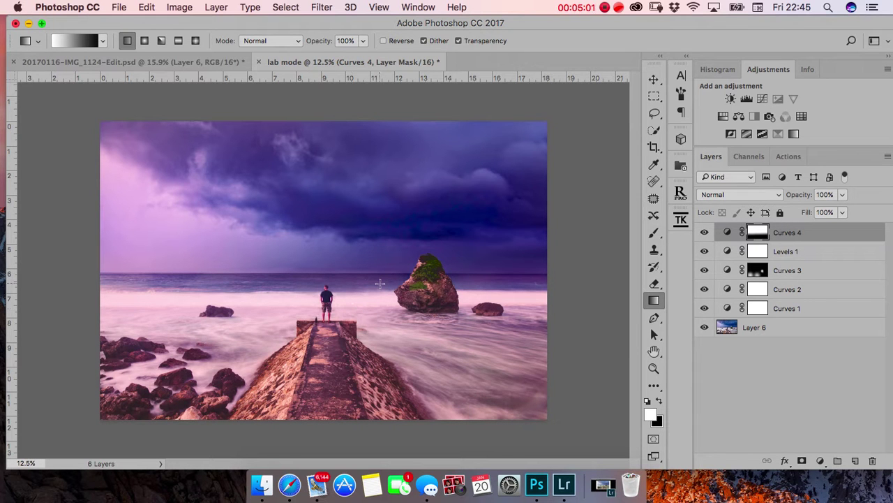
pyautogui.press('super+i')
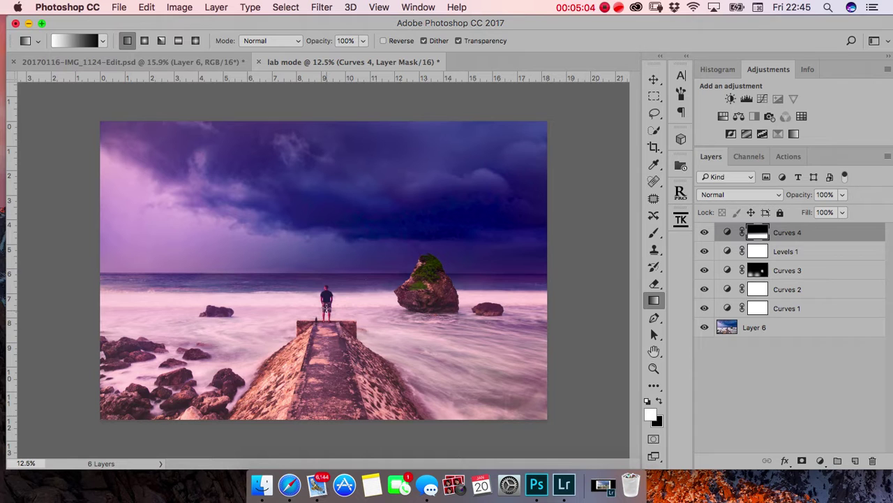
# Step: Split the Curves 4 Underlying Layer white slider to 55/255 in Blending Options, then compare
pyautogui.rightClick(807, 231)
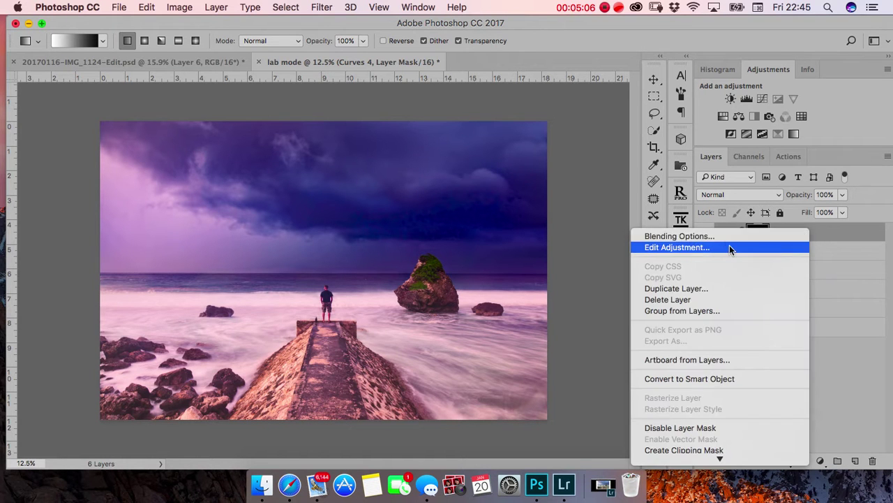
pyautogui.click(728, 236)
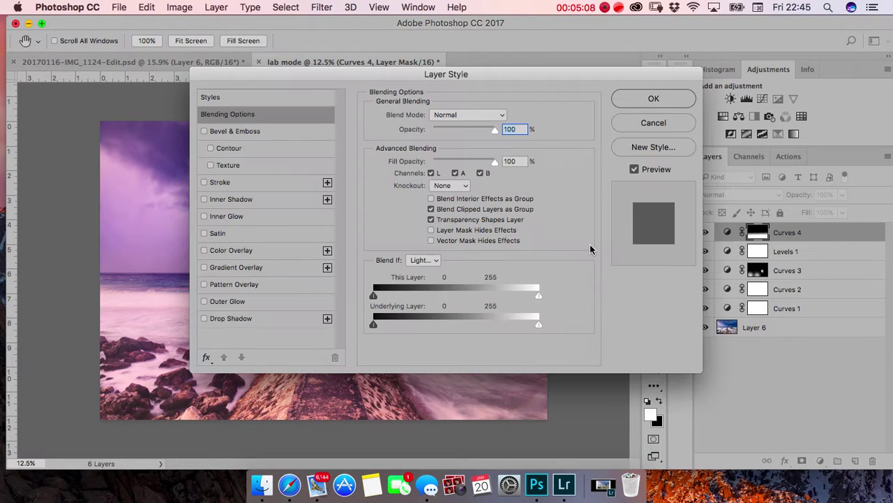
pyautogui.moveTo(537, 324)
pyautogui.mouseDown()
pyautogui.moveTo(407, 325)
pyautogui.moveTo(539, 324)
pyautogui.mouseUp()
pyautogui.press('alt')
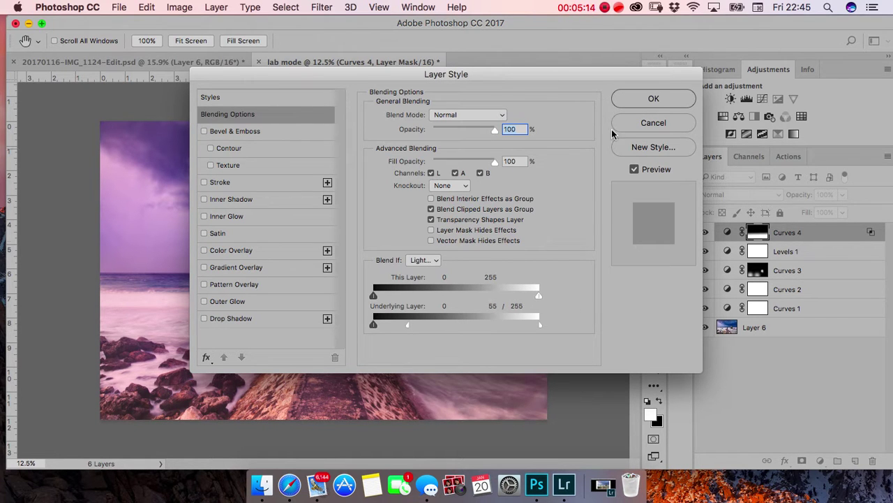
pyautogui.click(653, 98)
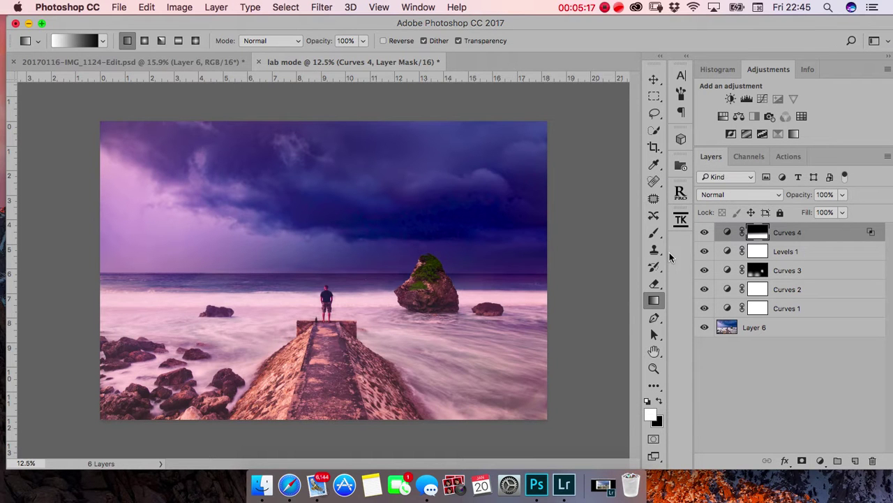
pyautogui.click(704, 233)
pyautogui.click(705, 233)
# Step: Stamp all visible layers into a new Layer 7 and compare it on and off
pyautogui.click(704, 233)
pyautogui.click(704, 234)
pyautogui.press('super+alt+shift+e')
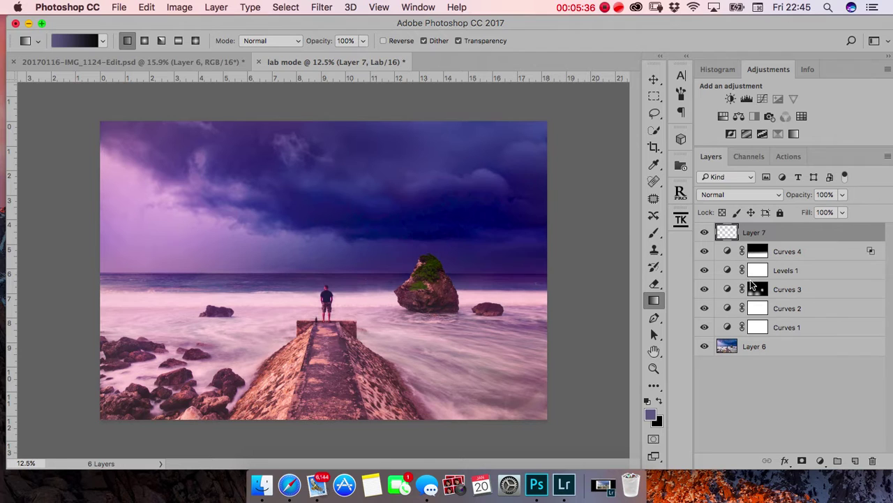
pyautogui.click(704, 233)
pyautogui.click(704, 234)
# Step: Delete Curves 4 through Layer 6, leaving only Layer 7
pyautogui.click(795, 255)
pyautogui.keyDown('shift'); pyautogui.click(774, 354); pyautogui.keyUp('shift')
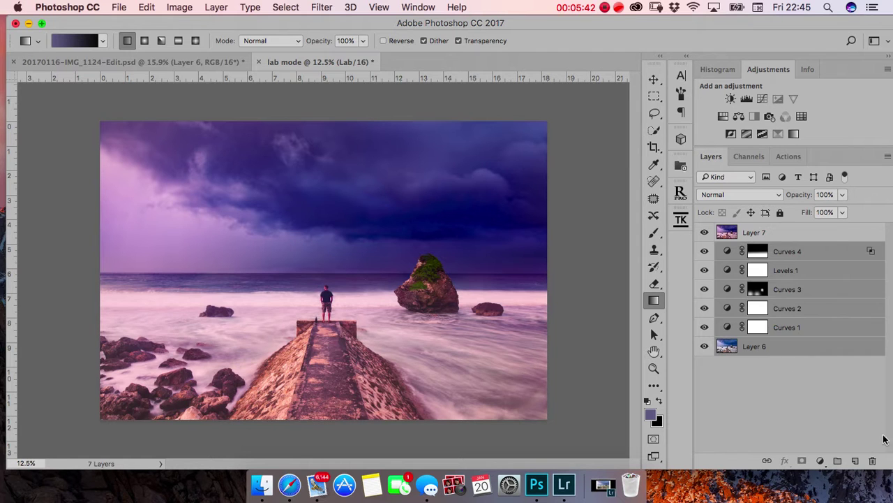
pyautogui.click(873, 460)
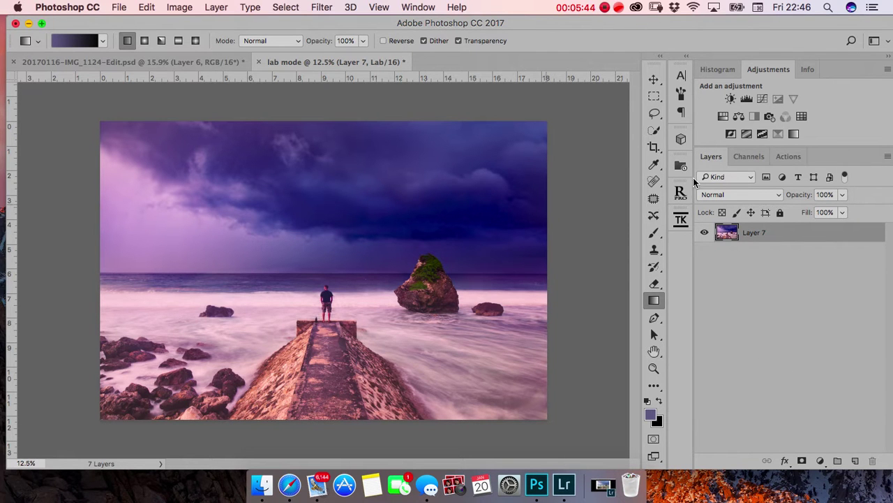
# Step: Duplicate Layer 7 into 20170116-IMG_1124-Edit.psd, then close the lab mode document without saving
pyautogui.rightClick(758, 236)
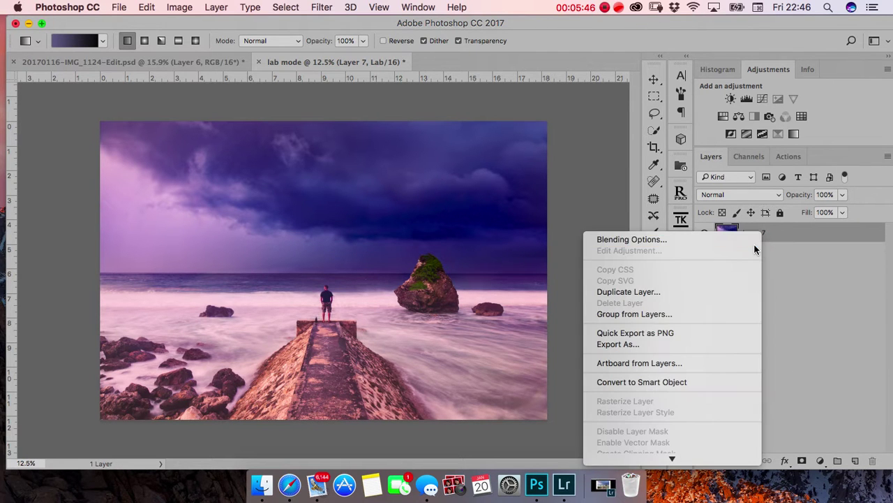
pyautogui.click(663, 292)
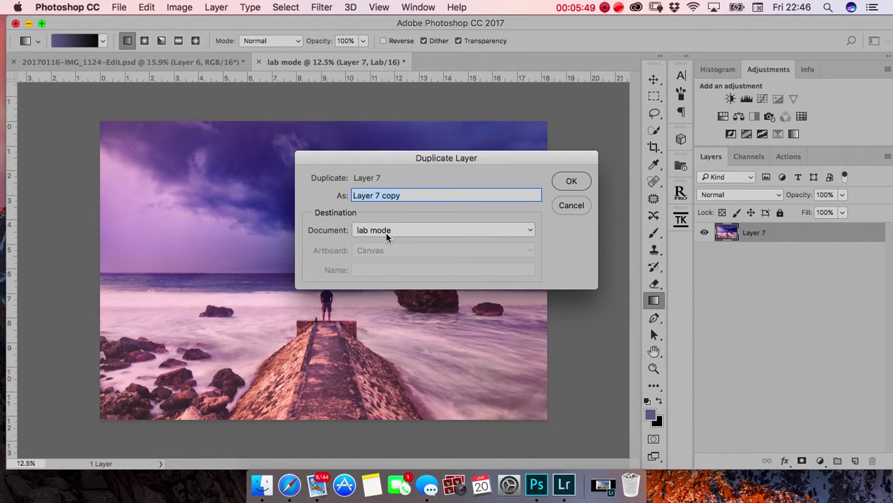
pyautogui.click(387, 233)
pyautogui.click(391, 217)
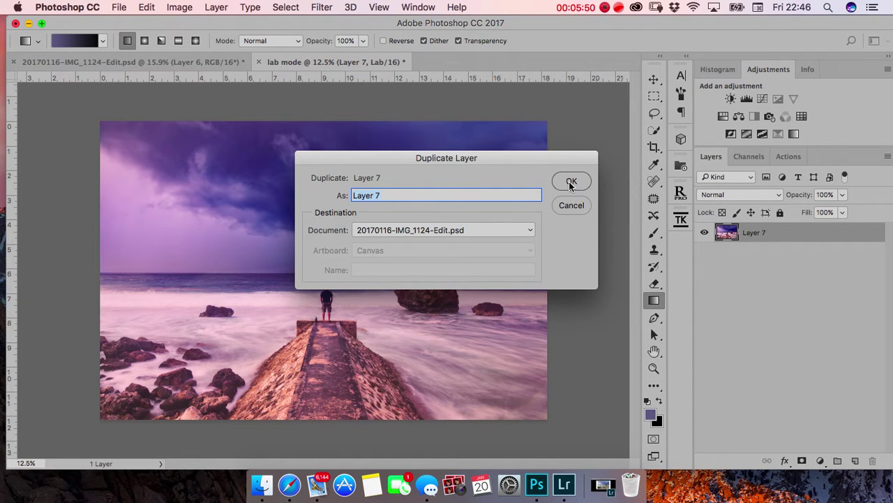
pyautogui.click(571, 182)
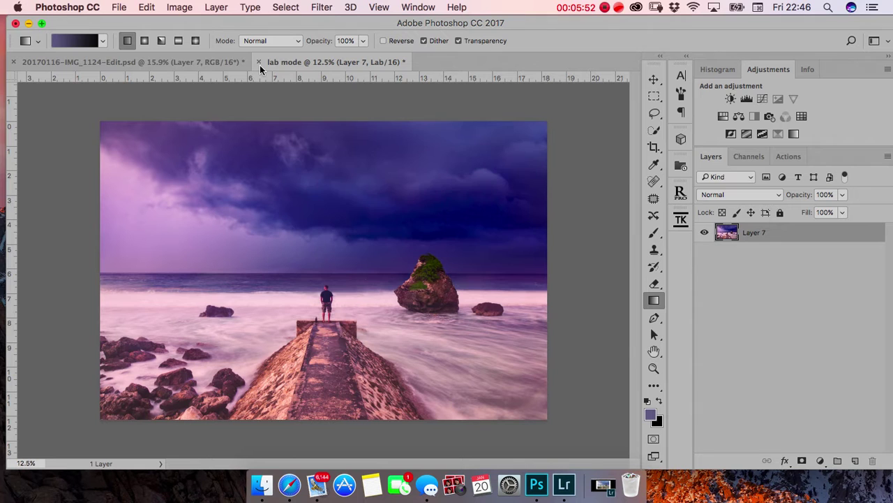
pyautogui.click(258, 62)
pyautogui.click(391, 187)
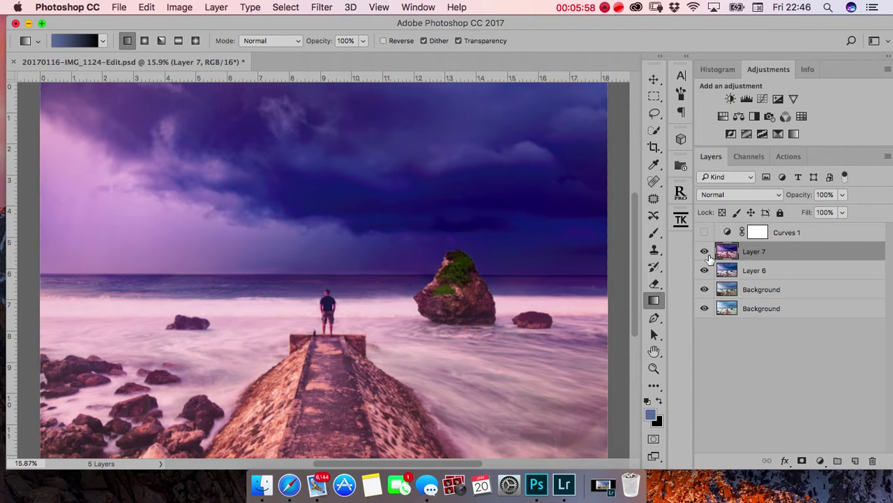
# Step: Compare Layer 7 against the original, then lower its opacity to 81%
pyautogui.click(705, 252)
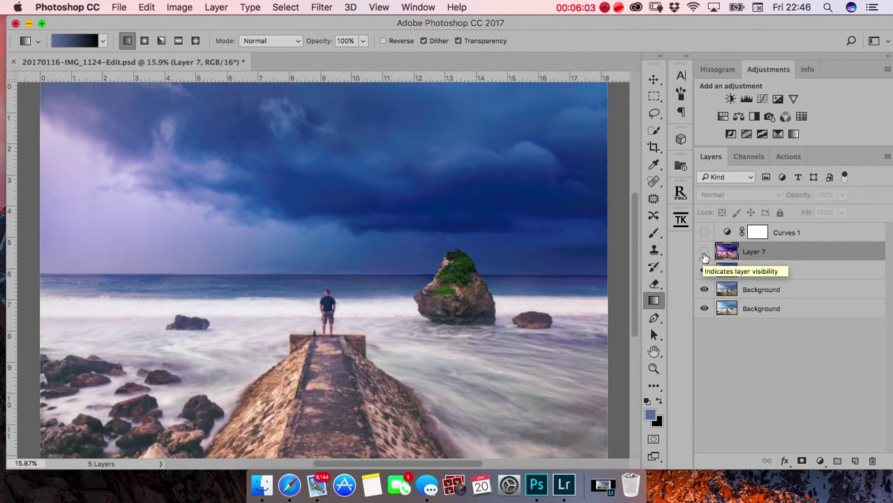
pyautogui.click(704, 256)
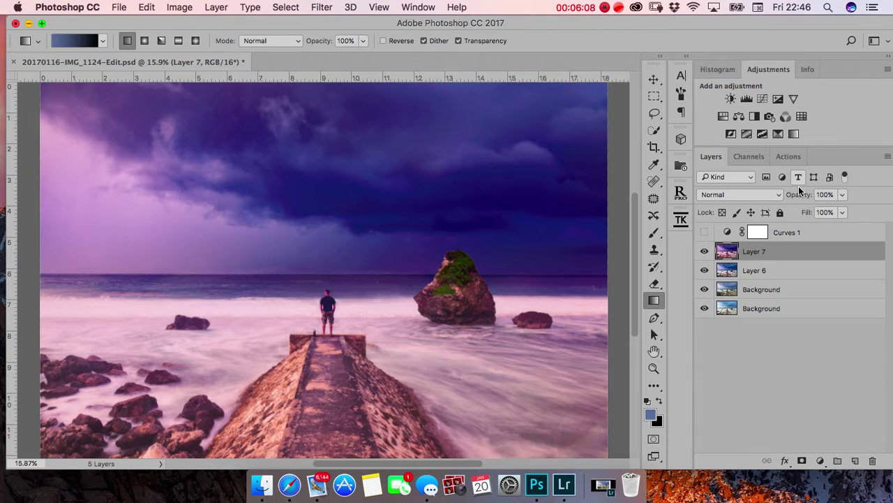
pyautogui.moveTo(798, 196); pyautogui.dragTo(788, 198)
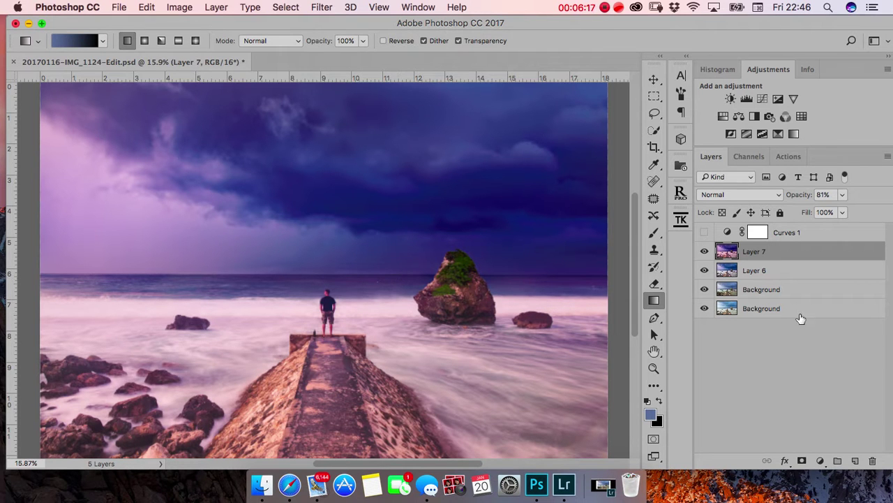
# Step: Compare with Layer 6 alone, inspect the pier at 50% zoom, and re-show the Background layer
pyautogui.keyDown('alt'); pyautogui.click(705, 272); pyautogui.keyUp('alt')
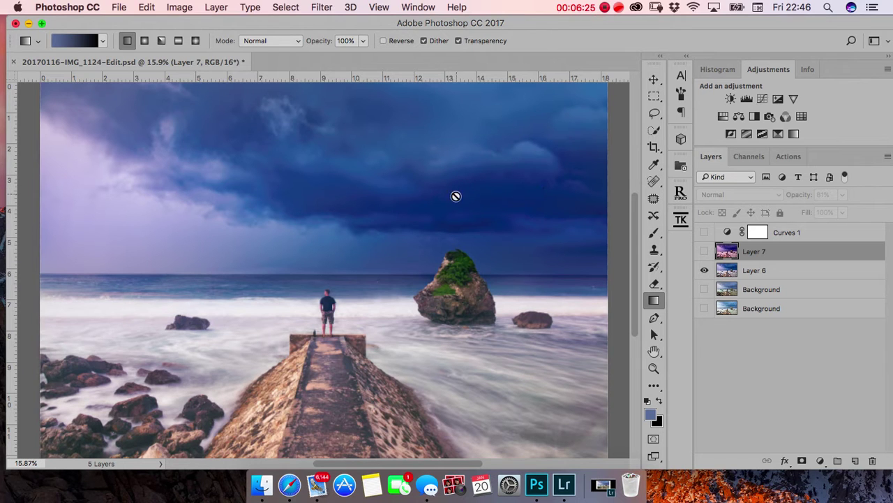
pyautogui.click(705, 252)
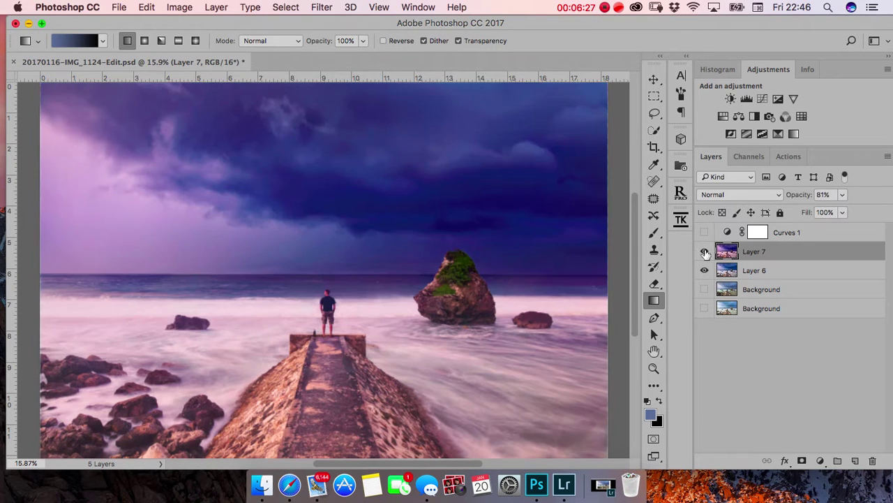
pyautogui.press('super+plus')
pyautogui.press('super+plus')
pyautogui.press('super+plus')
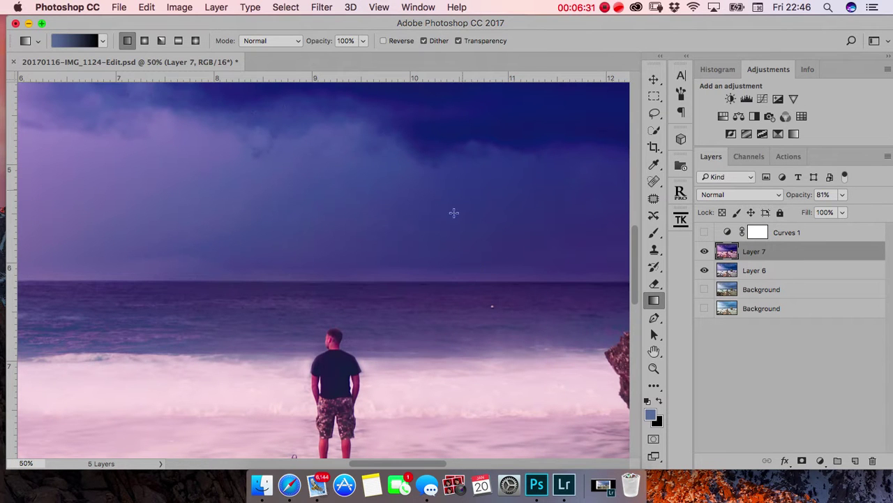
pyautogui.moveTo(432, 342); pyautogui.dragTo(568, 132)
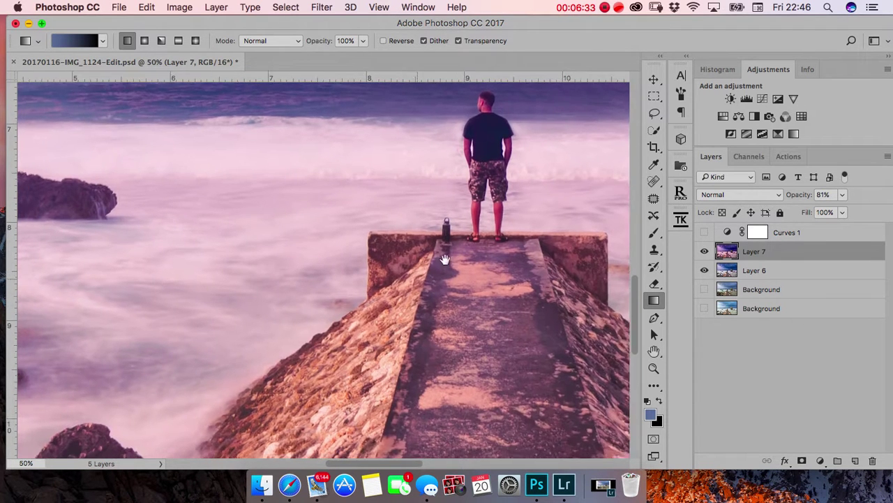
pyautogui.press('super+0')
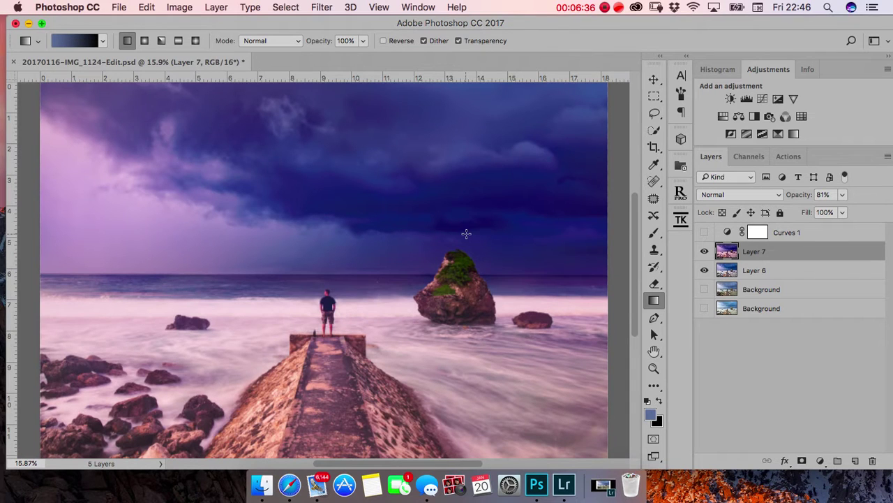
pyautogui.click(704, 289)
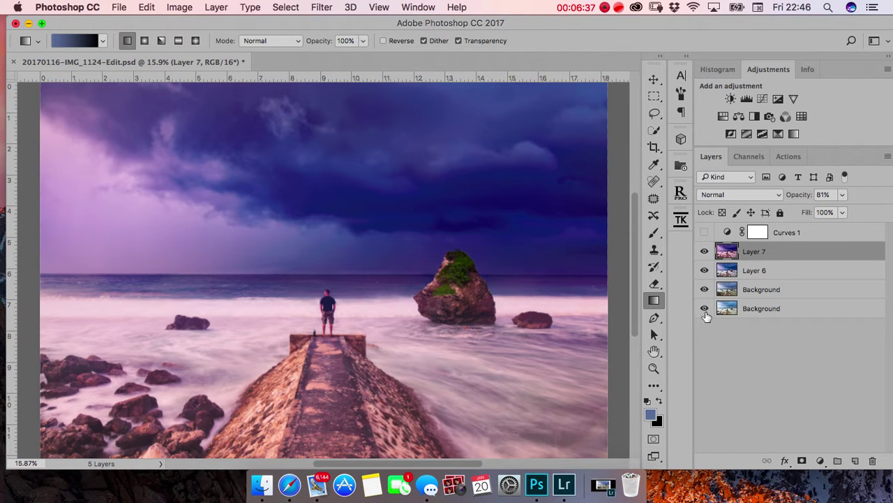